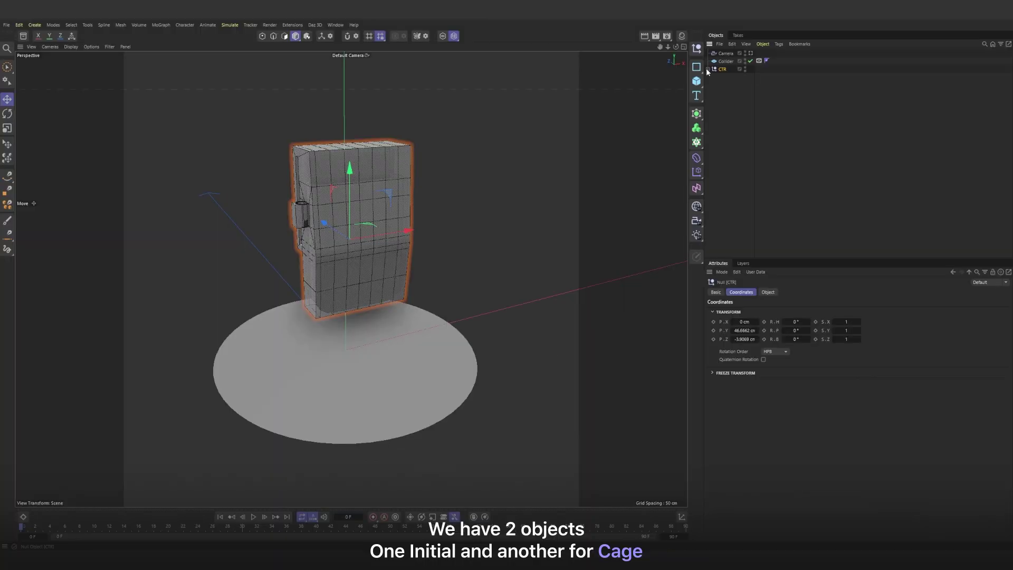
Confirm Bag Cage overlaps Bag Mesh by moving the cage aside and undoing.
left_click(733, 84)
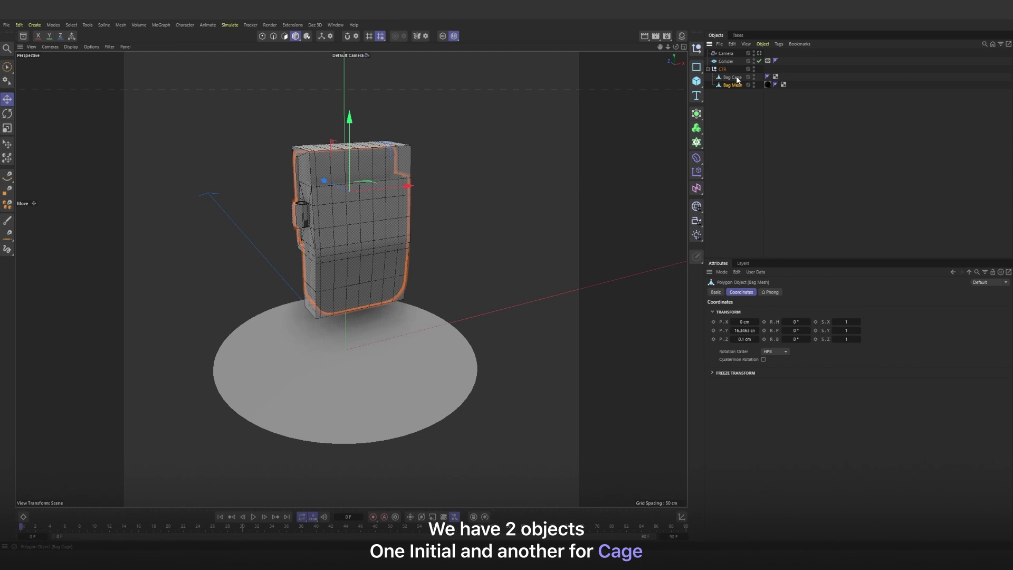
left_click(735, 78)
left_click_drag(407, 229, 518, 203)
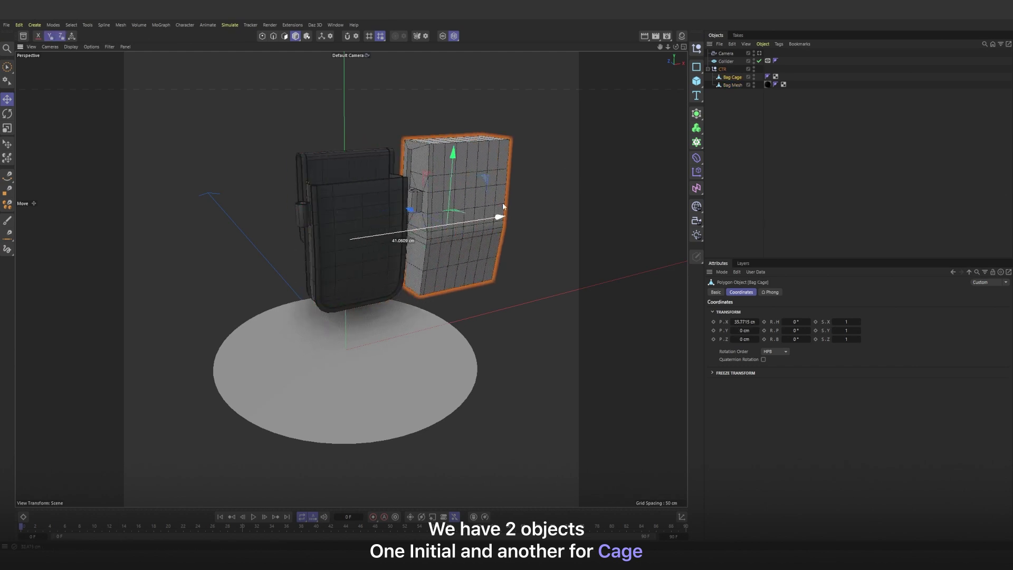
key("ctrl+z")
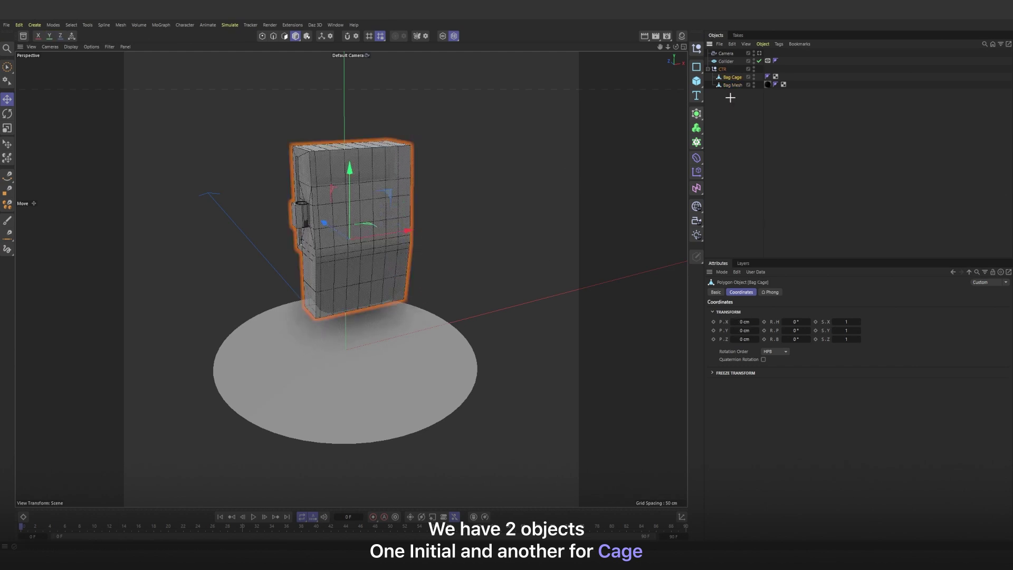
left_click(736, 88)
Add a Mesh deformer under Bag Mesh with Bag Cage as its initialized cage.
left_click(696, 157)
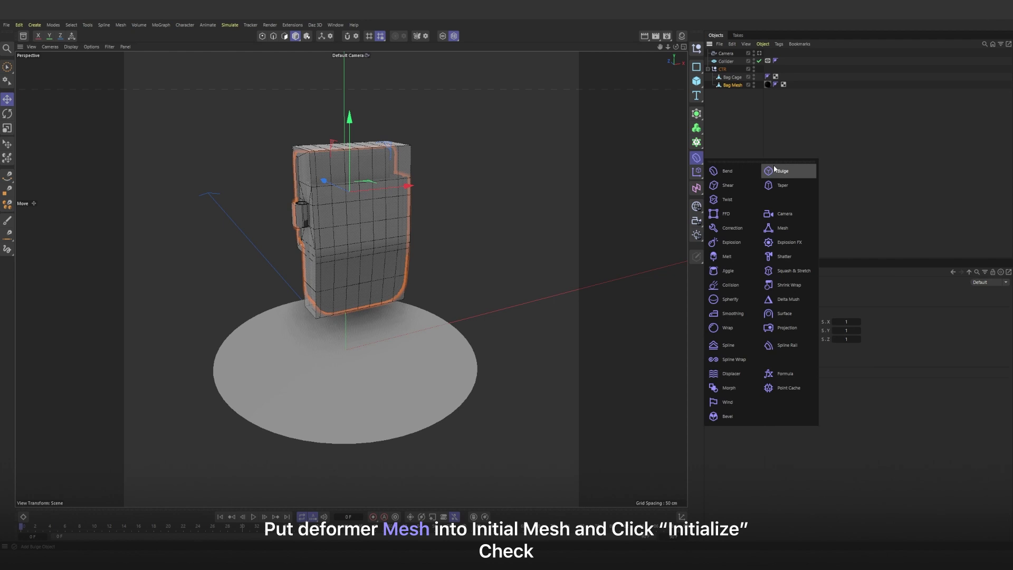
left_click(775, 230)
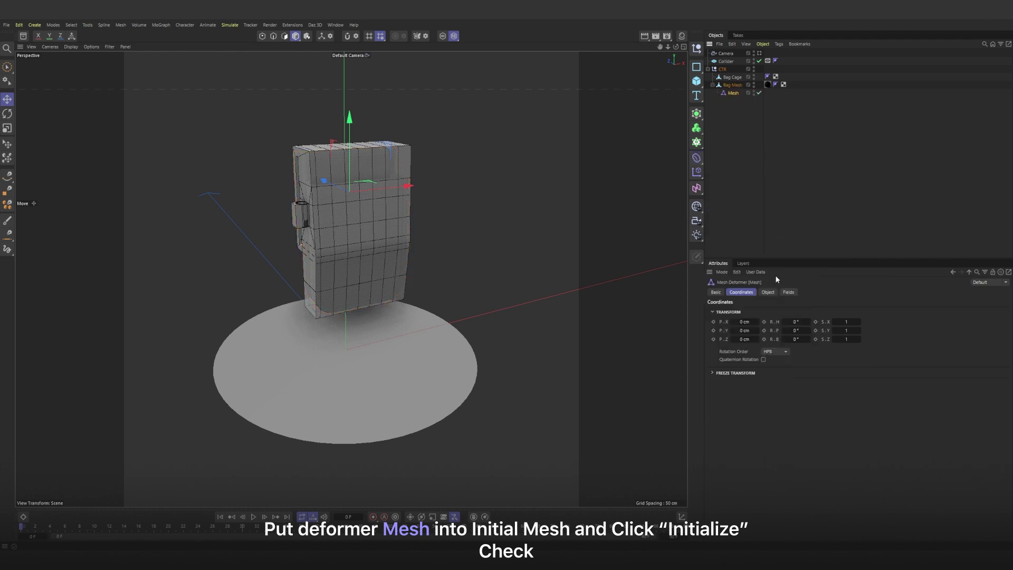
left_click(767, 292)
left_click_drag(736, 80, 768, 354)
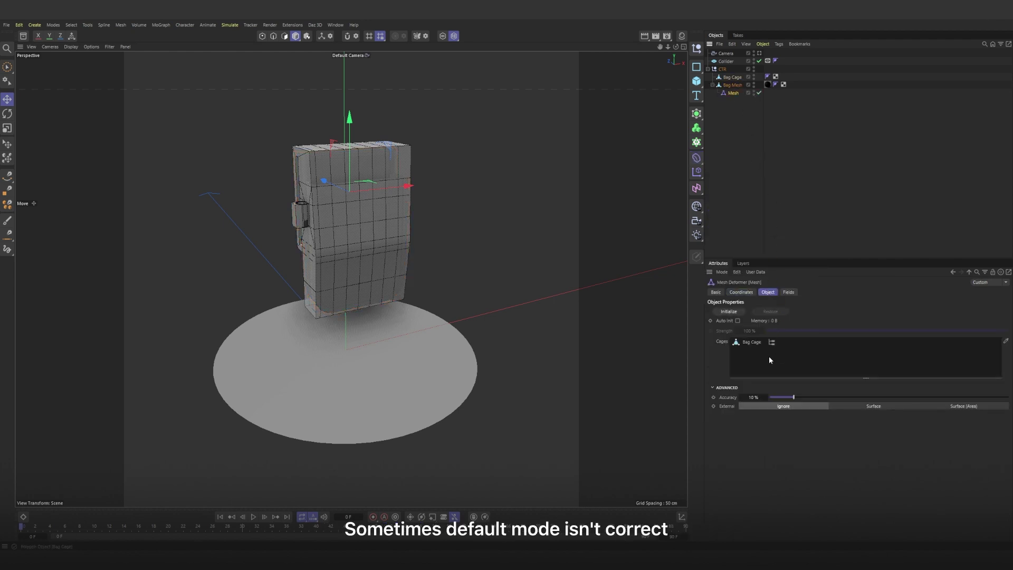
left_click(728, 311)
Set the Mesh deformer's External mode to Surface, testing by moving Bag Cage and undoing.
left_click(732, 77)
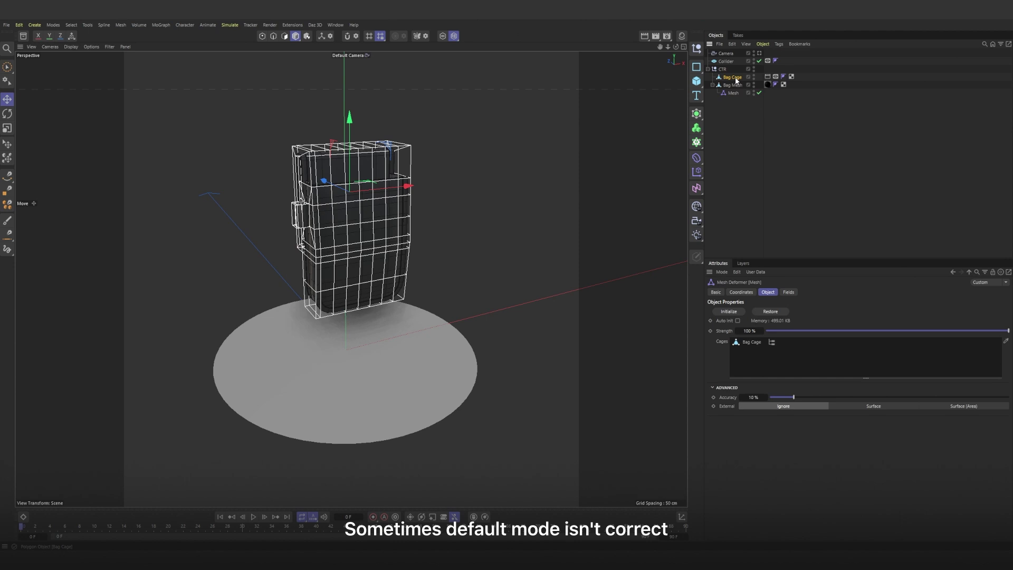
left_click_drag(396, 244, 475, 225)
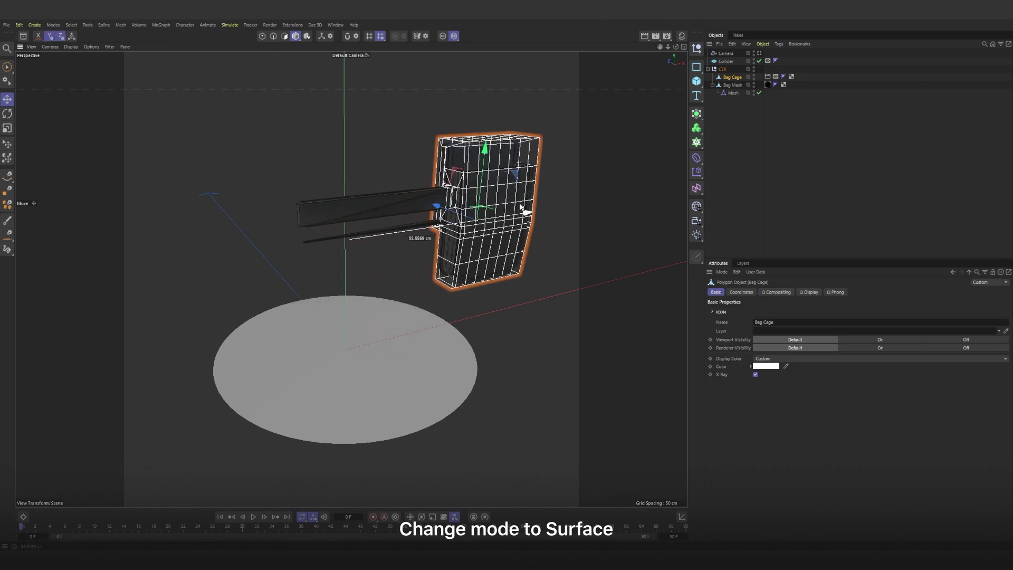
key("ctrl+z")
left_click(731, 93)
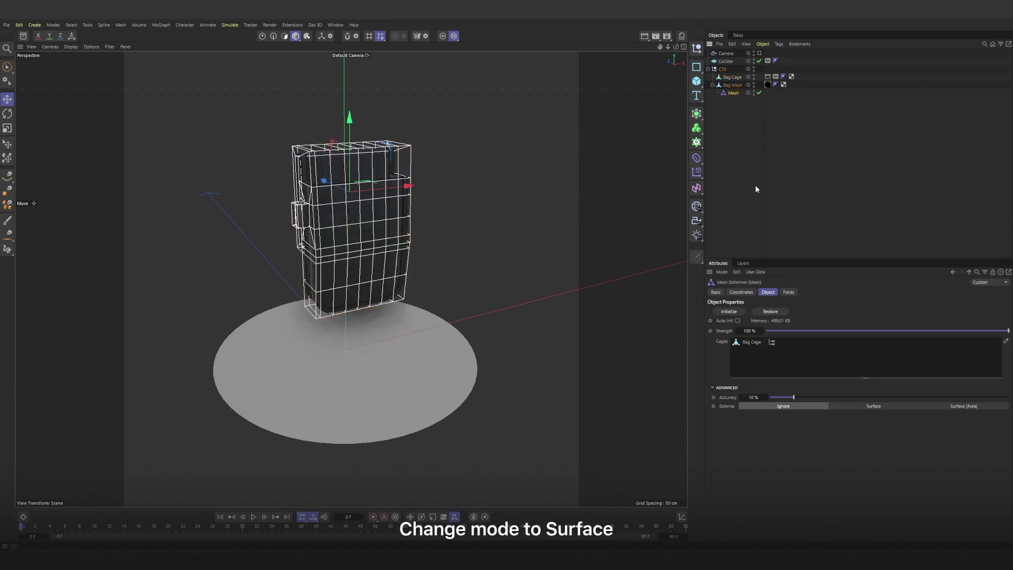
left_click(863, 406)
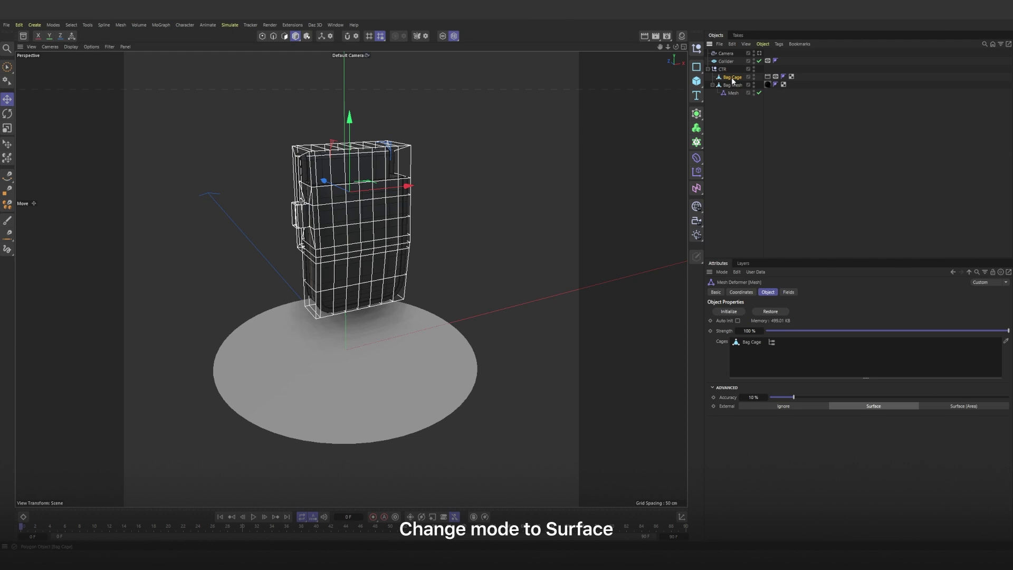
left_click_drag(392, 217, 500, 215)
key("ctrl+z")
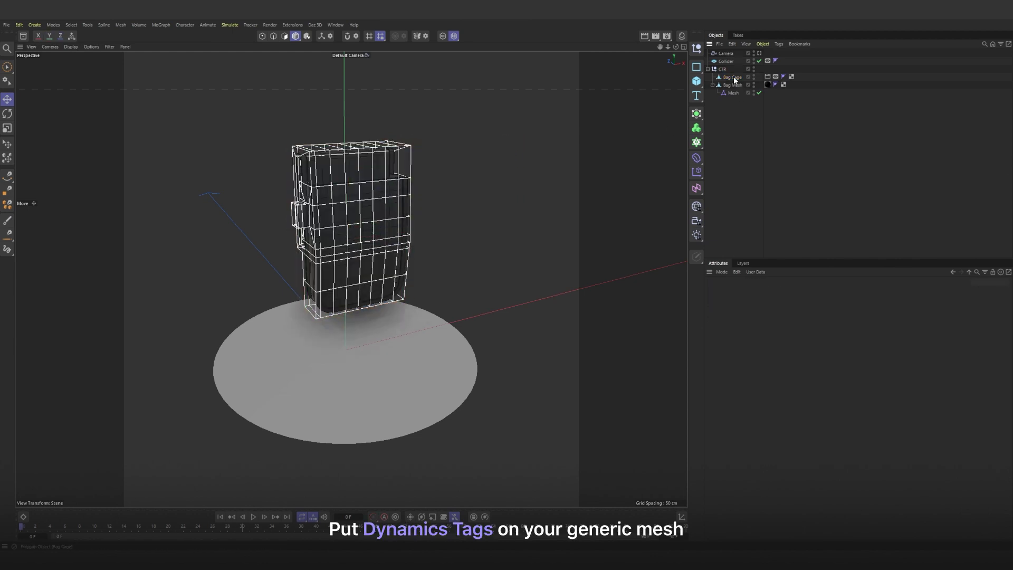
Add a Cloth simulation tag to Bag Cage.
left_click(733, 78)
right_click(734, 79)
mouse_move(760, 192)
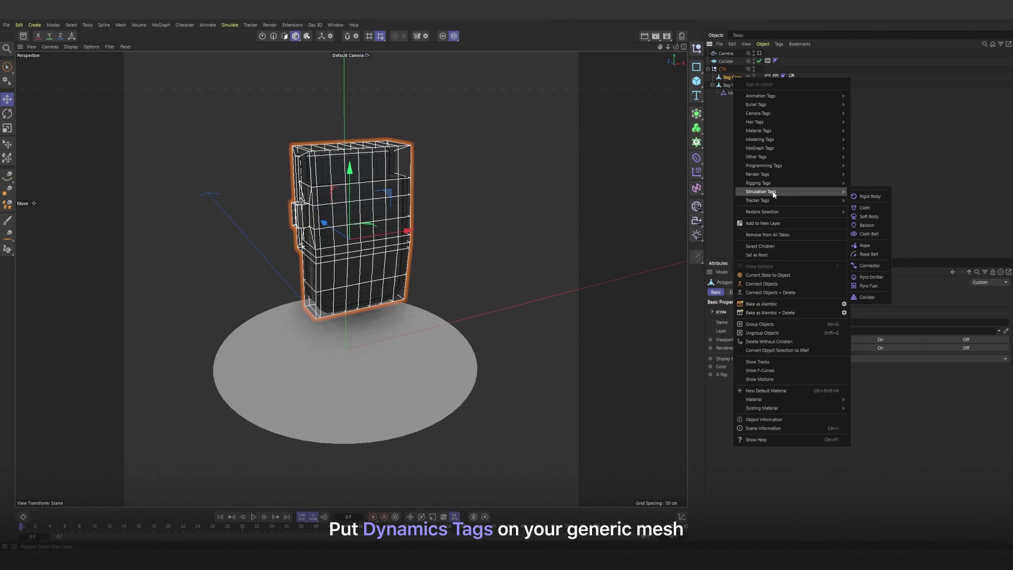
left_click(866, 207)
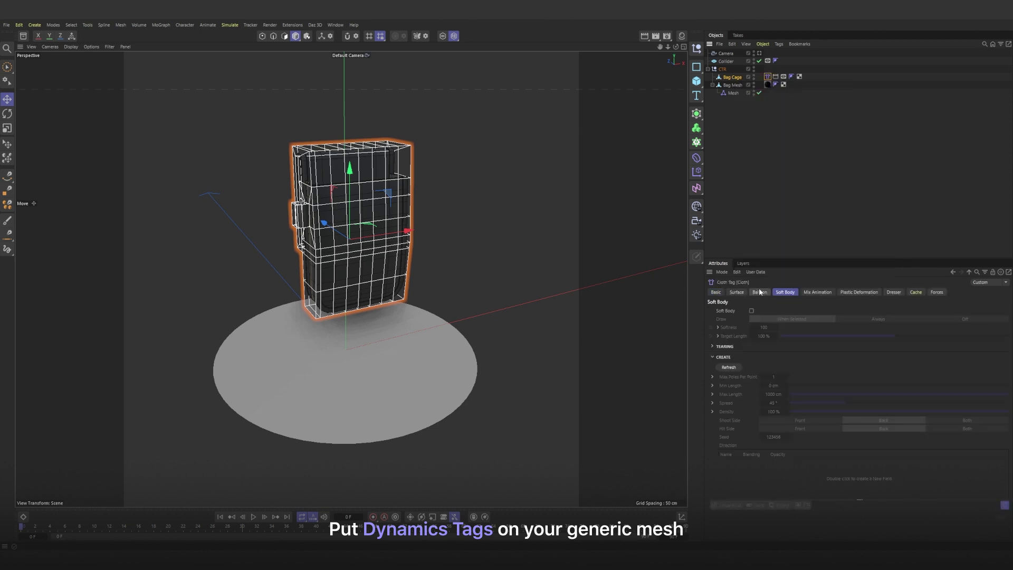
left_click(756, 166)
Add a Collider simulation tag to the Collider disc.
left_click(725, 61)
right_click(728, 61)
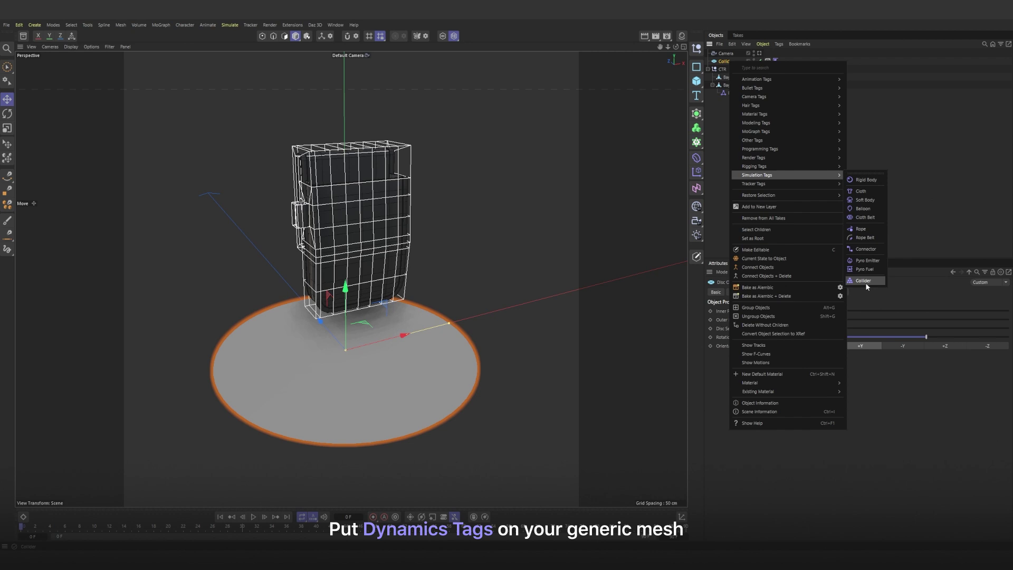
left_click(865, 282)
left_click(738, 134)
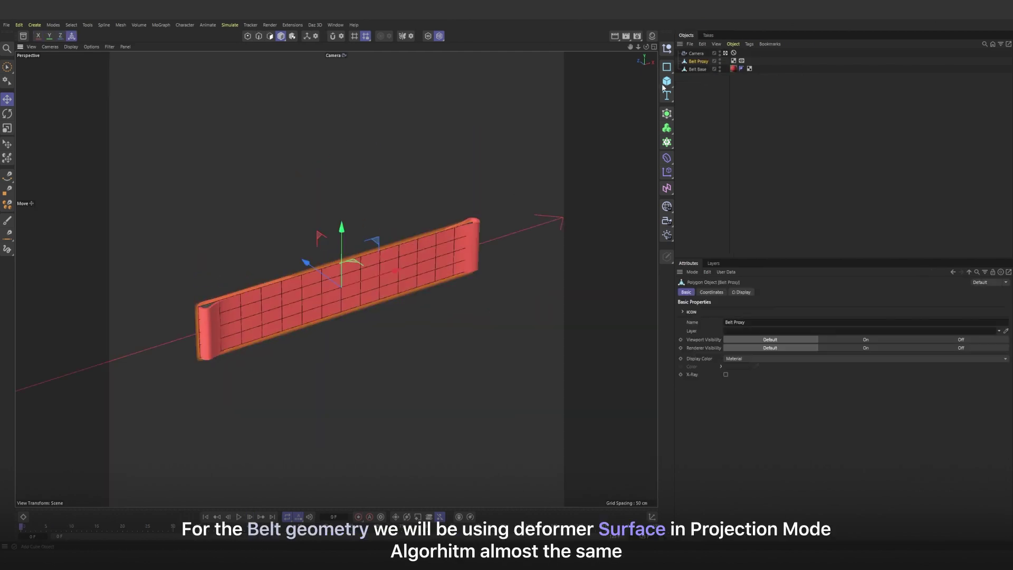
Give Belt Proxy a Cloth tag and add a Turbulence force (Strength 25, Scale 50).
right_click(700, 61)
left_click(836, 182)
left_click(230, 24)
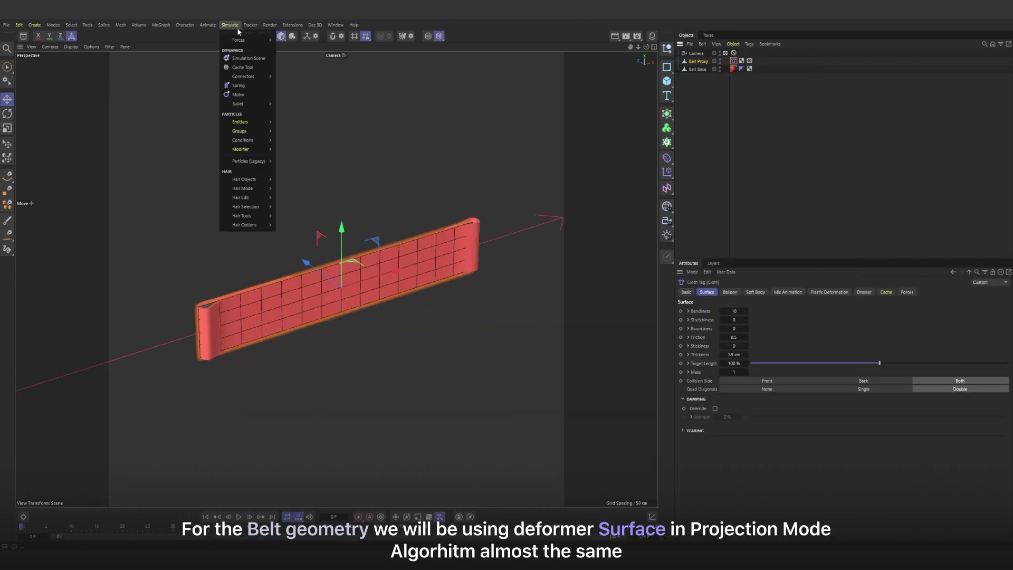
left_click(299, 101)
type("25")
key("Tab")
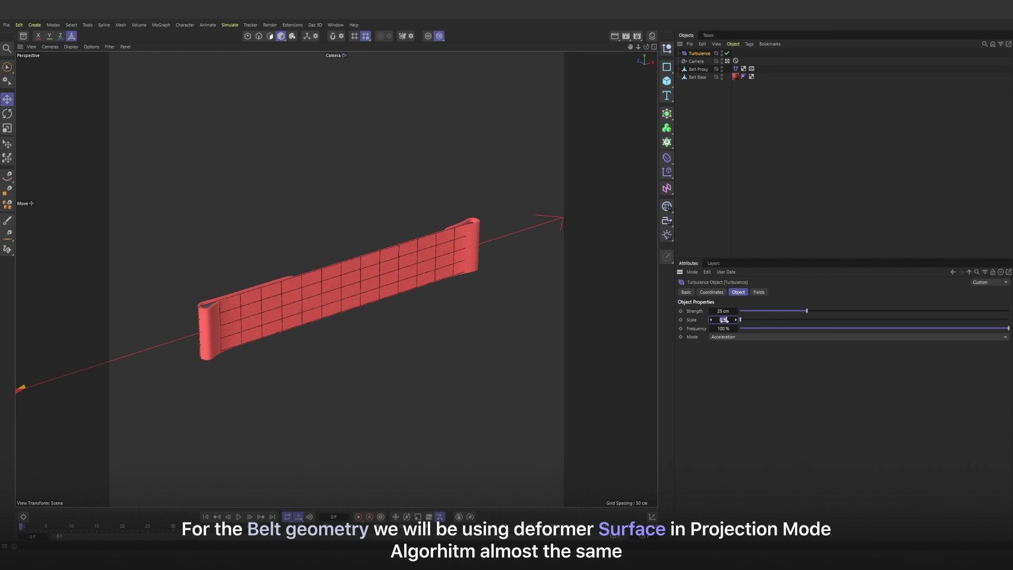
type("50")
key("Tab")
Play the simulation to watch the belt in the turbulence, then rewind.
left_click(708, 153)
left_click(239, 517)
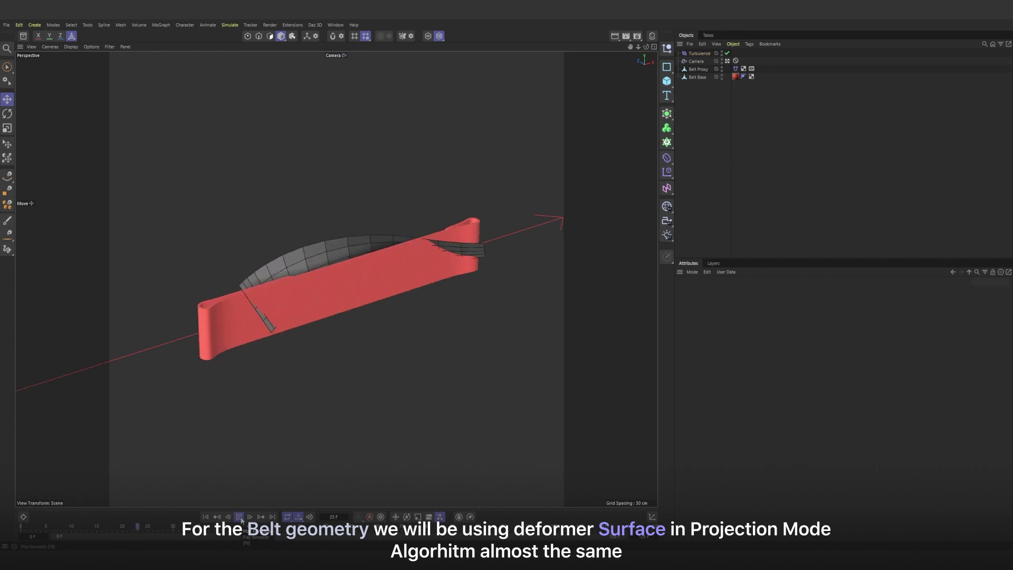
left_click(205, 517)
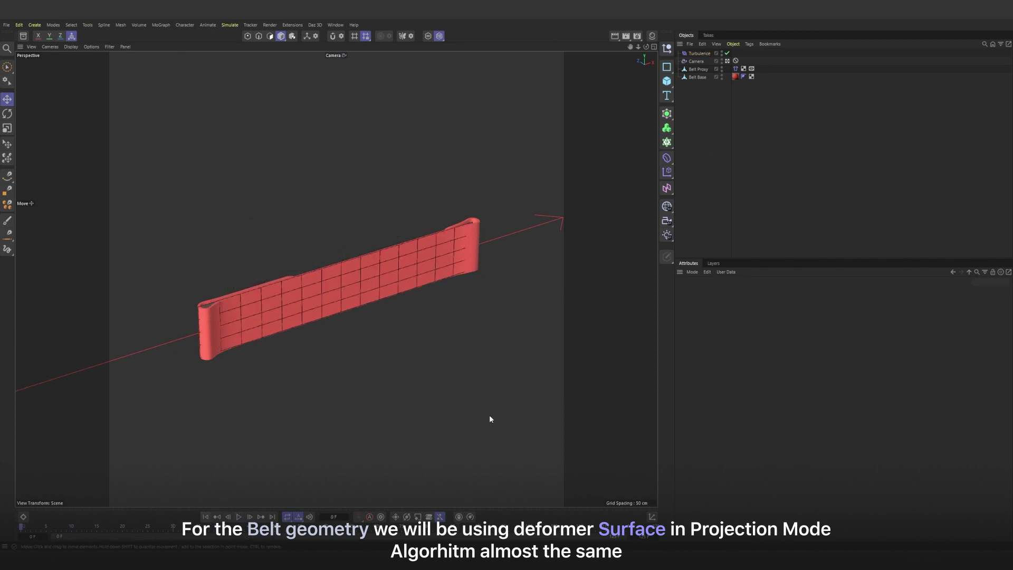
left_click(697, 77)
Add an initialized Surface deformer under Belt Base, then play to check the belt follows.
left_click(696, 77)
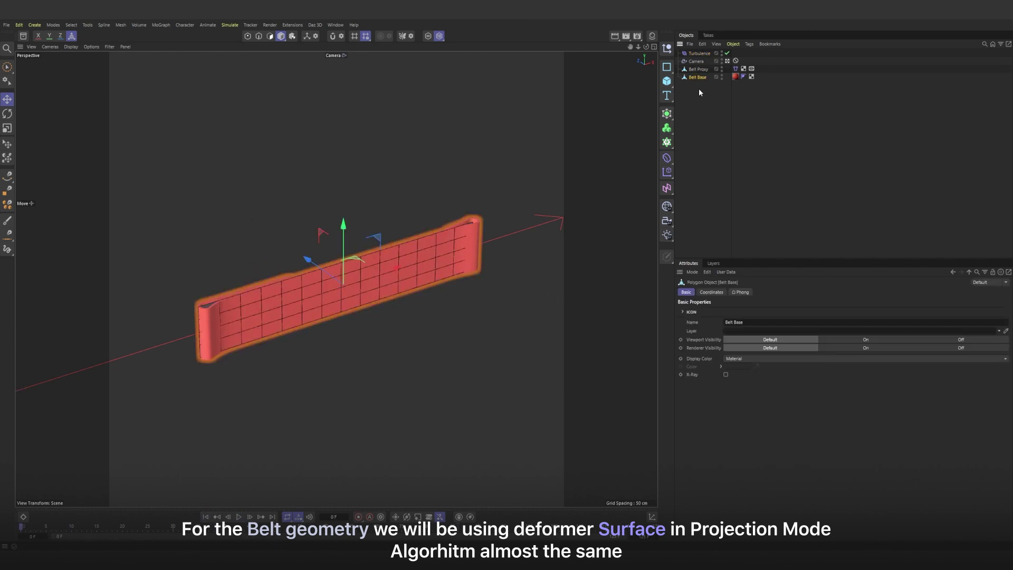
left_click(669, 161)
left_click(765, 318)
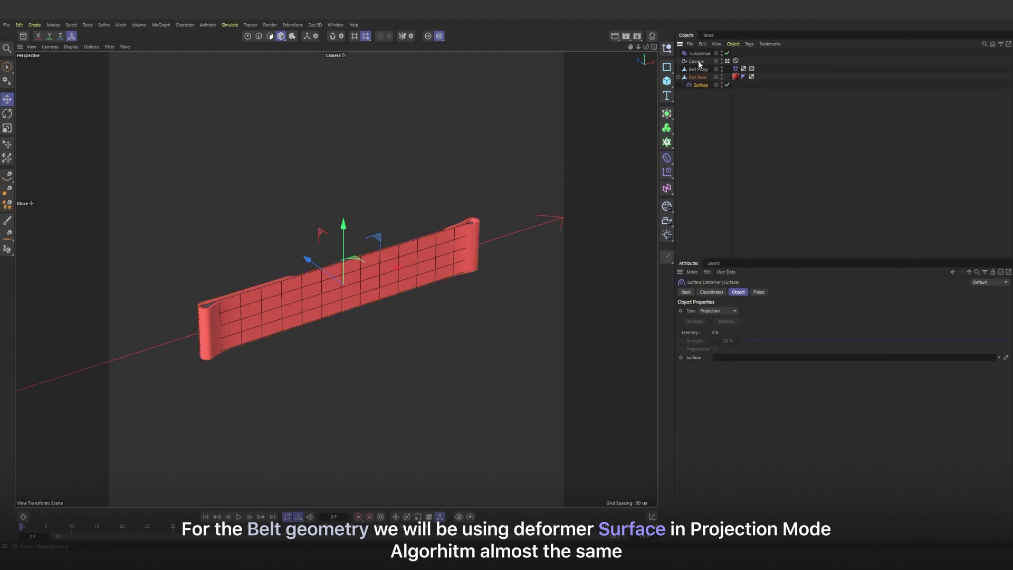
left_click(694, 321)
key("F8")
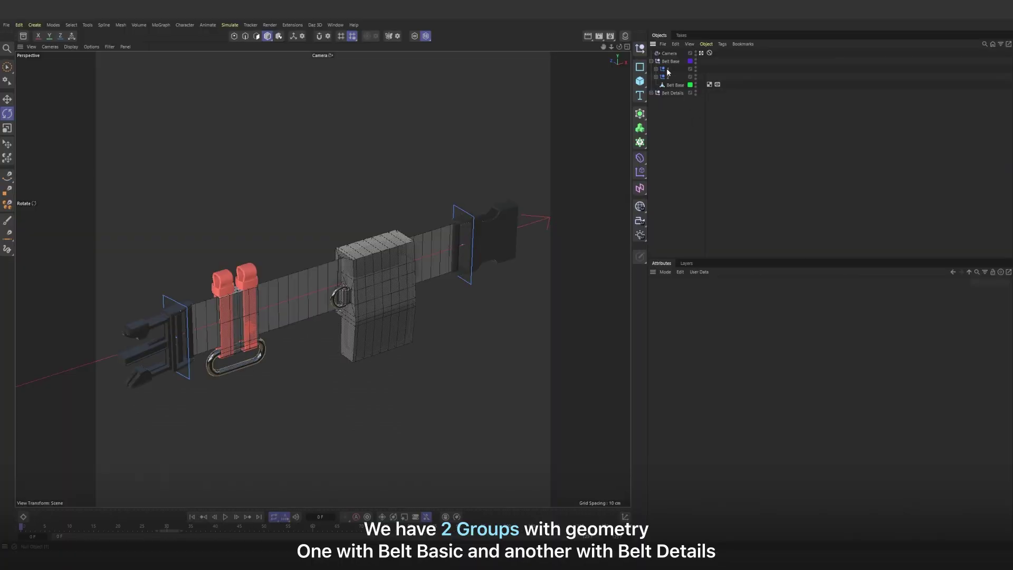
Tidy the Belt Base and bag groups and hide Belt Details in the viewport.
left_click(670, 61)
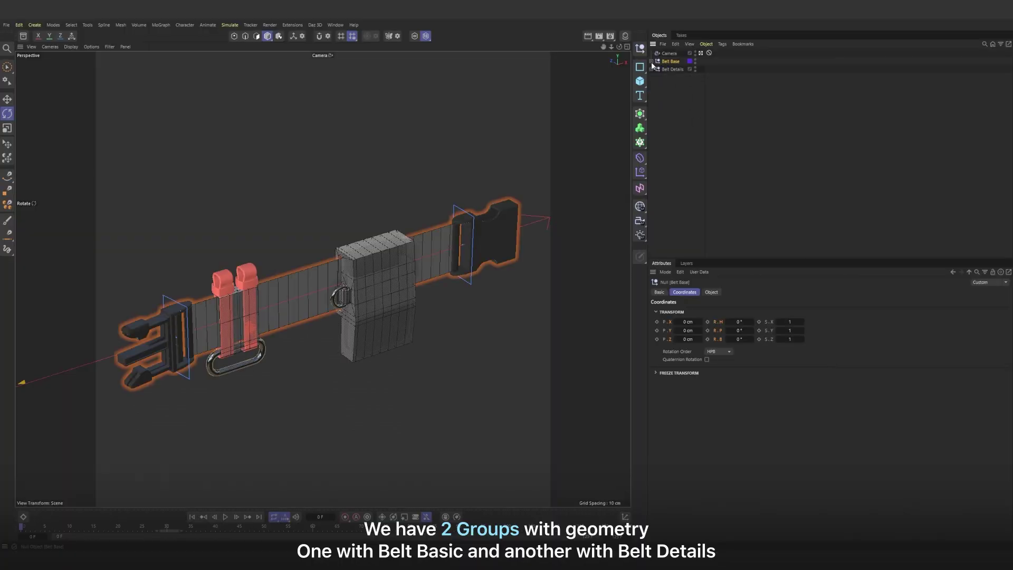
left_click(658, 61)
left_click(675, 85)
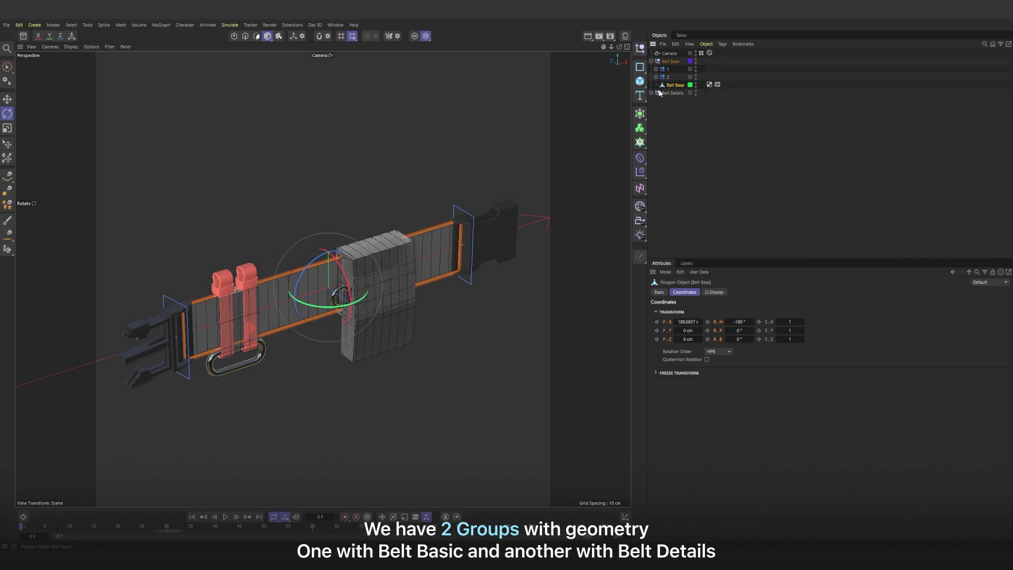
left_click(673, 93)
left_click(671, 109)
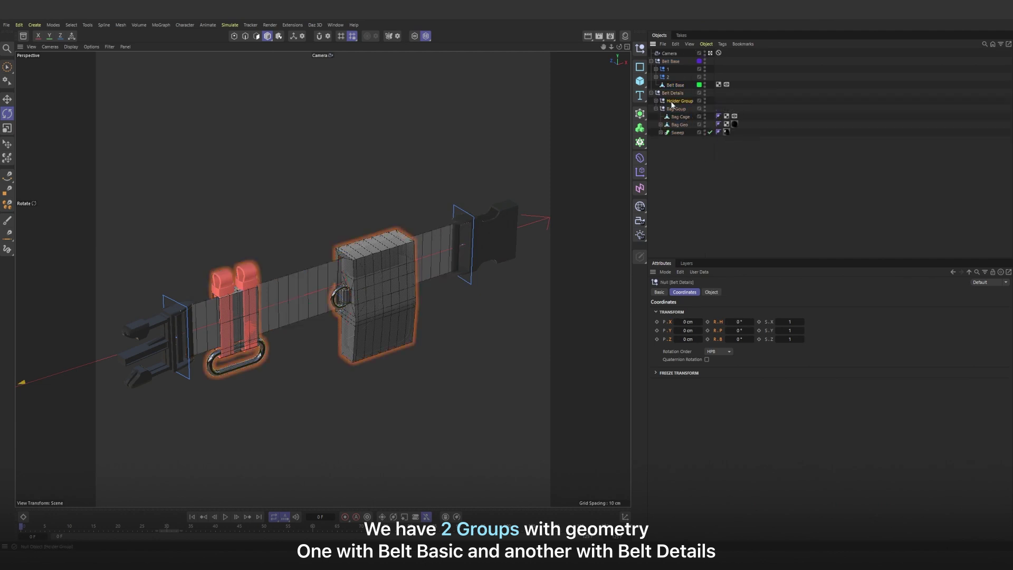
left_click(658, 108)
key("ctrl+shift+a")
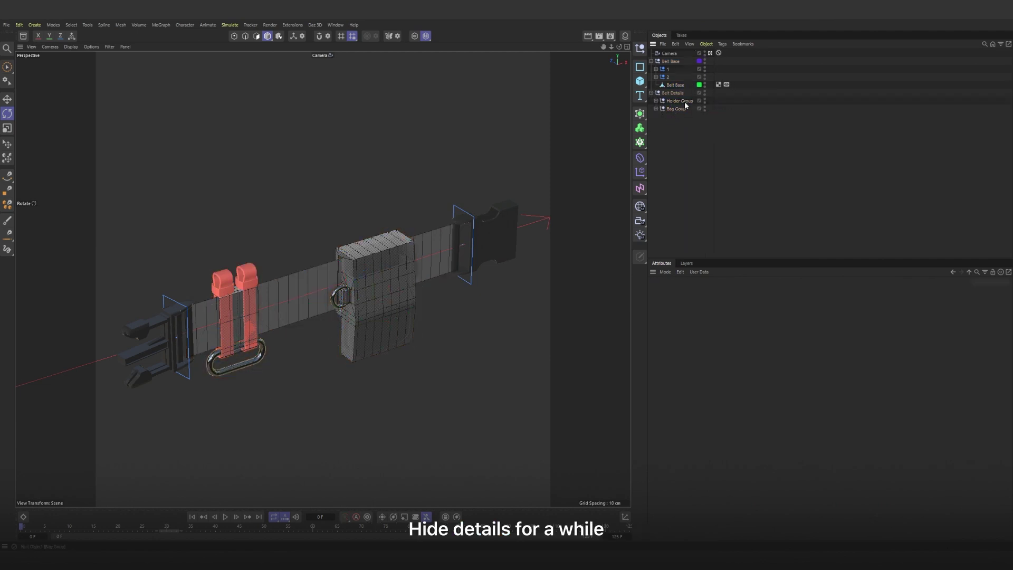
left_click(704, 92)
Add a Cloth tag to Belt Base and test-play the simulation.
left_click(657, 93)
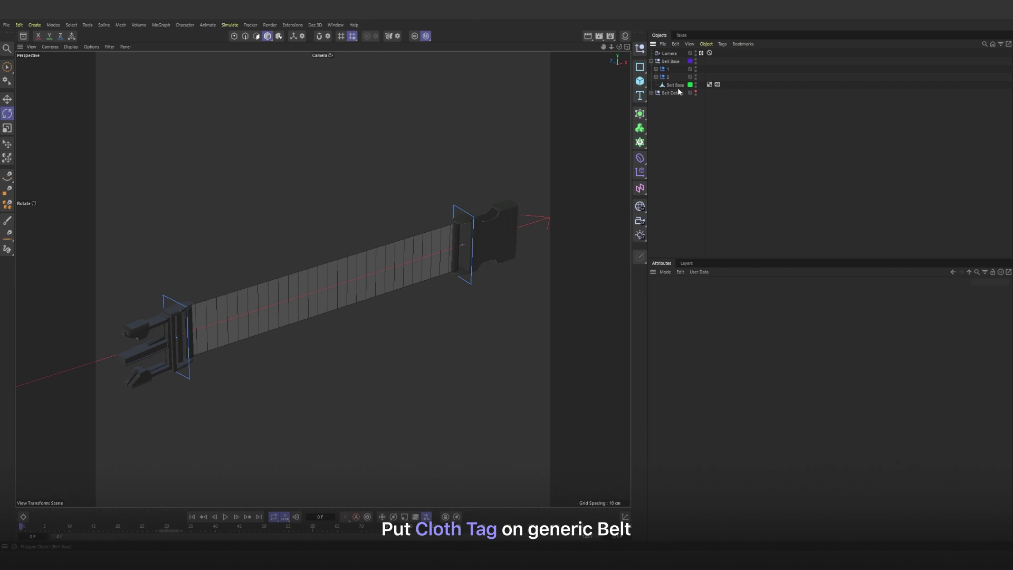
right_click(676, 84)
mouse_move(704, 199)
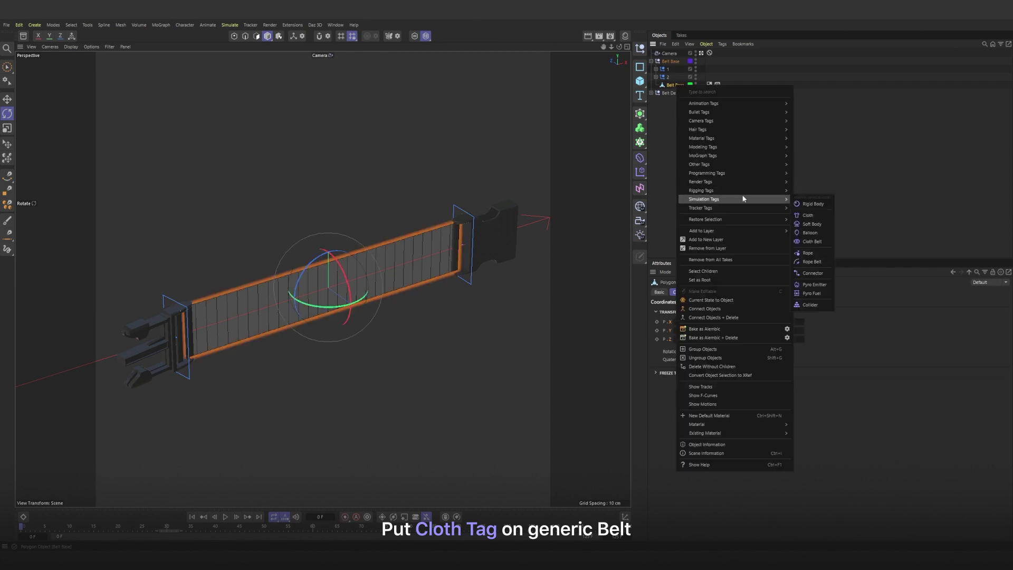
left_click(809, 215)
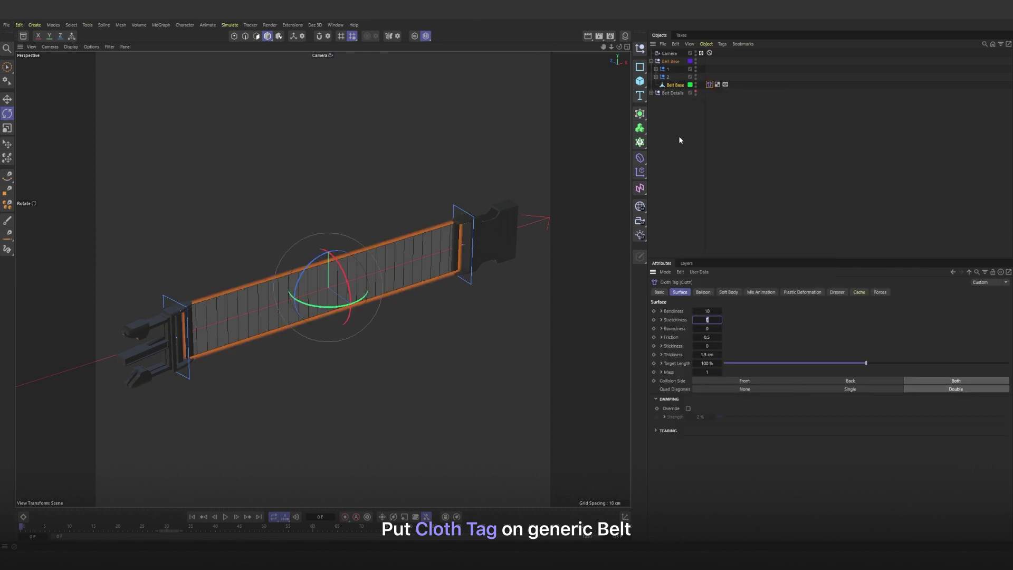
left_click(679, 141)
left_click(225, 517)
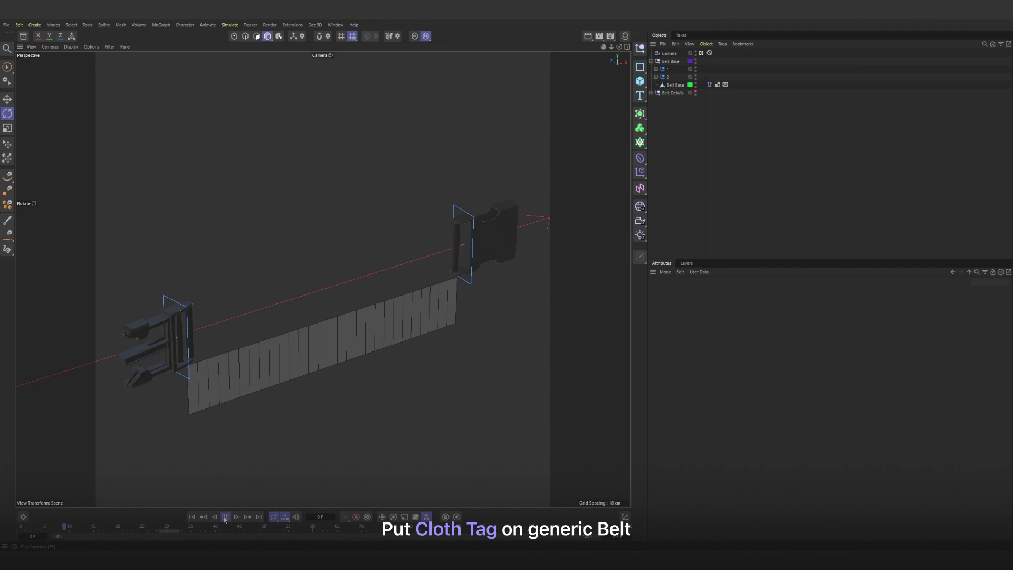
left_click(192, 515)
Add a Cloth Belt tag binding the belt's left-end points to Fastex Hold 1.
right_click(680, 85)
mouse_move(704, 200)
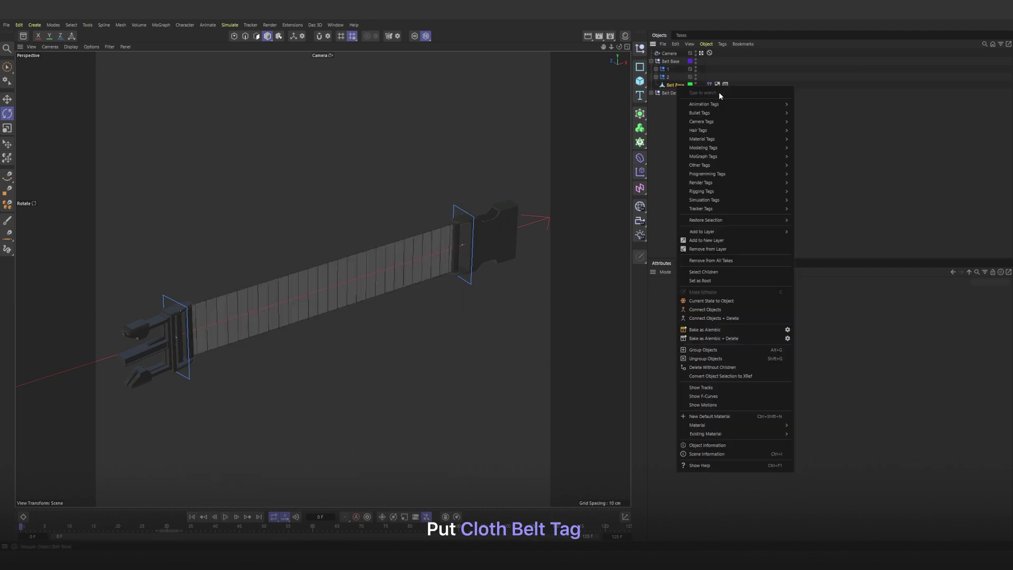
left_click(813, 242)
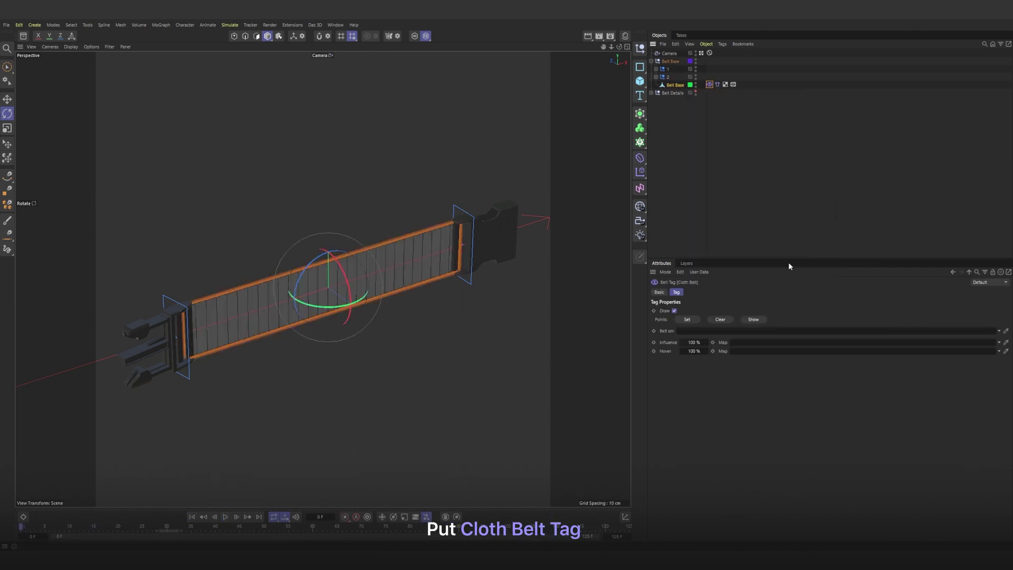
left_click(657, 70)
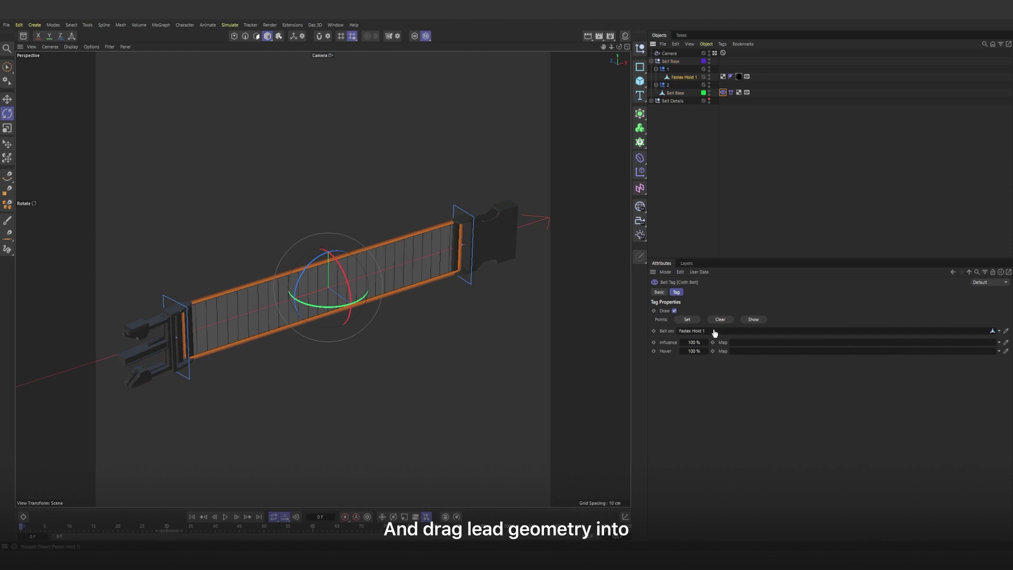
left_click(235, 36)
left_click(7, 67)
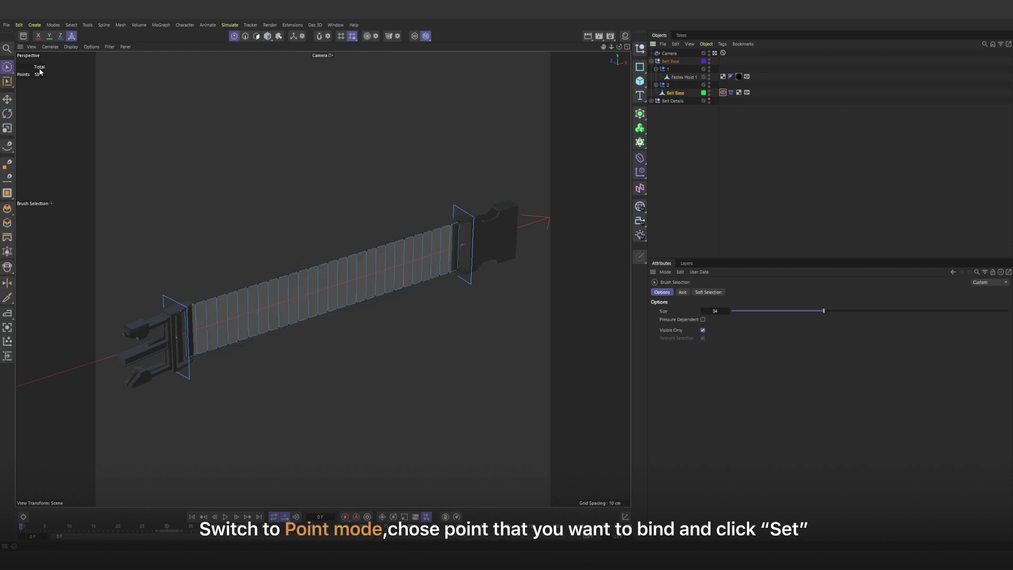
left_click_drag(188, 358, 187, 299)
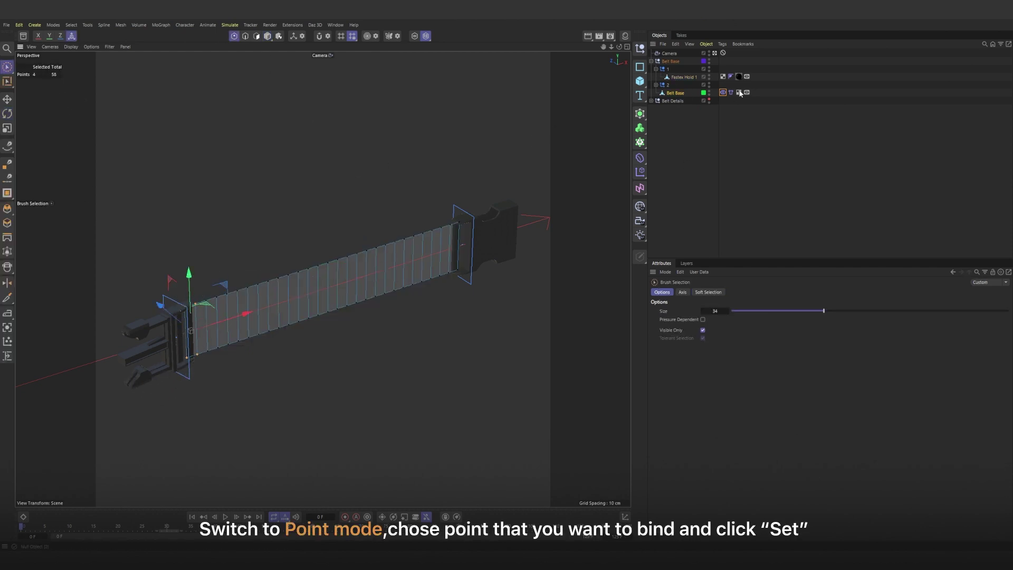
left_click(722, 92)
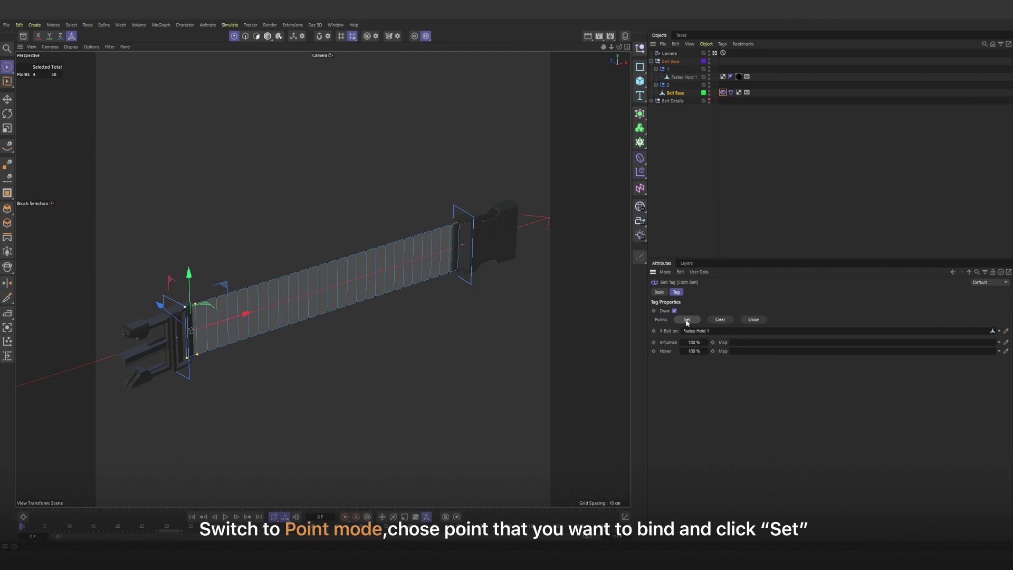
left_click(268, 35)
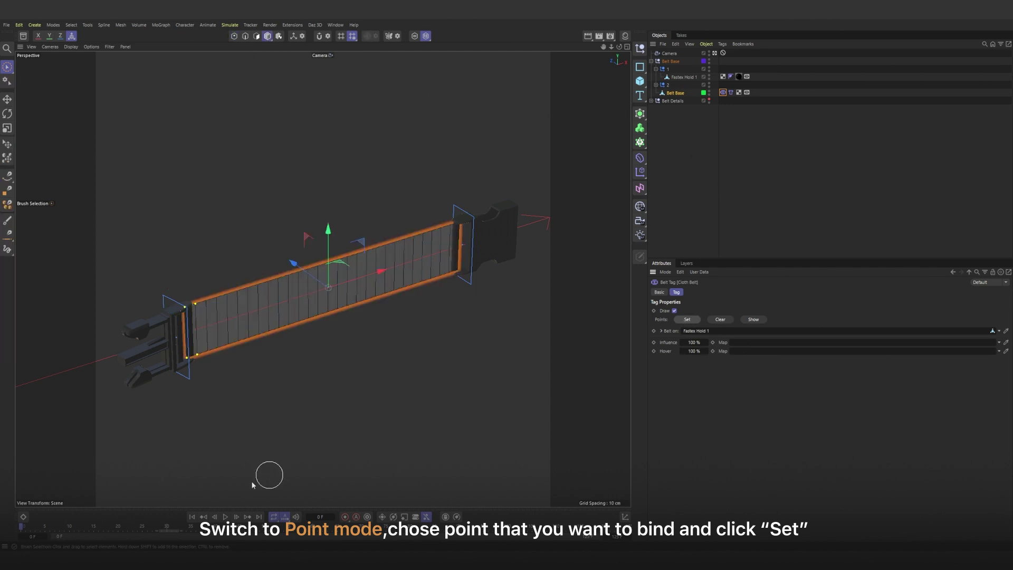
left_click(225, 517)
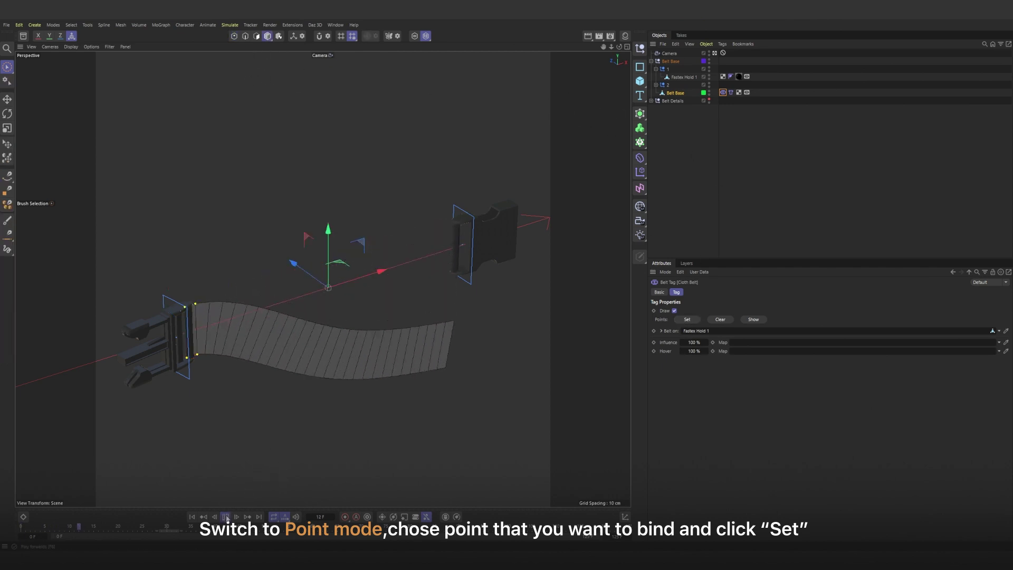
left_click(190, 517)
Add a second Cloth Belt tag binding the right-end points to group 2's Fastex Hold 1.
left_click(235, 36)
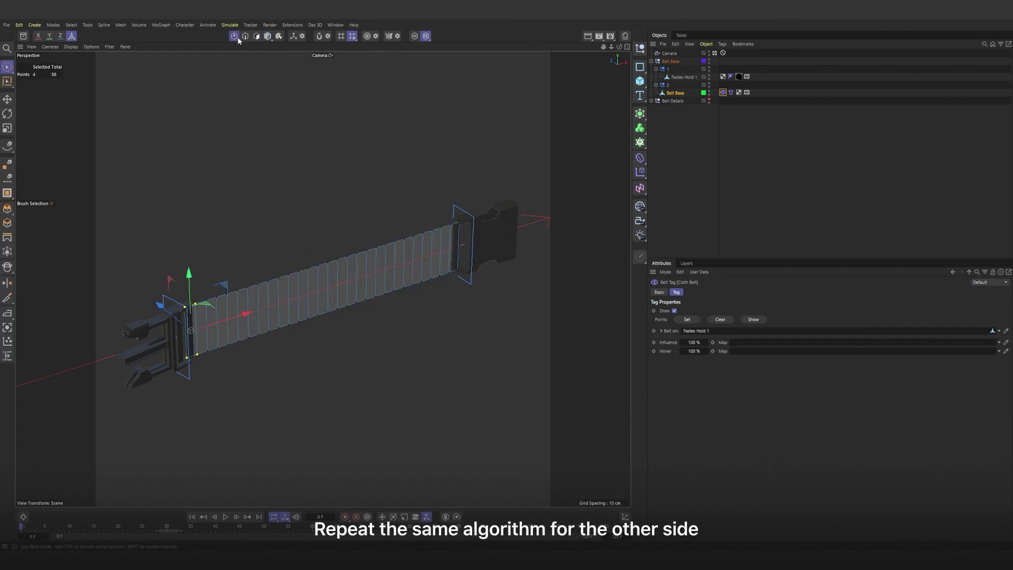
right_click(677, 94)
mouse_move(704, 209)
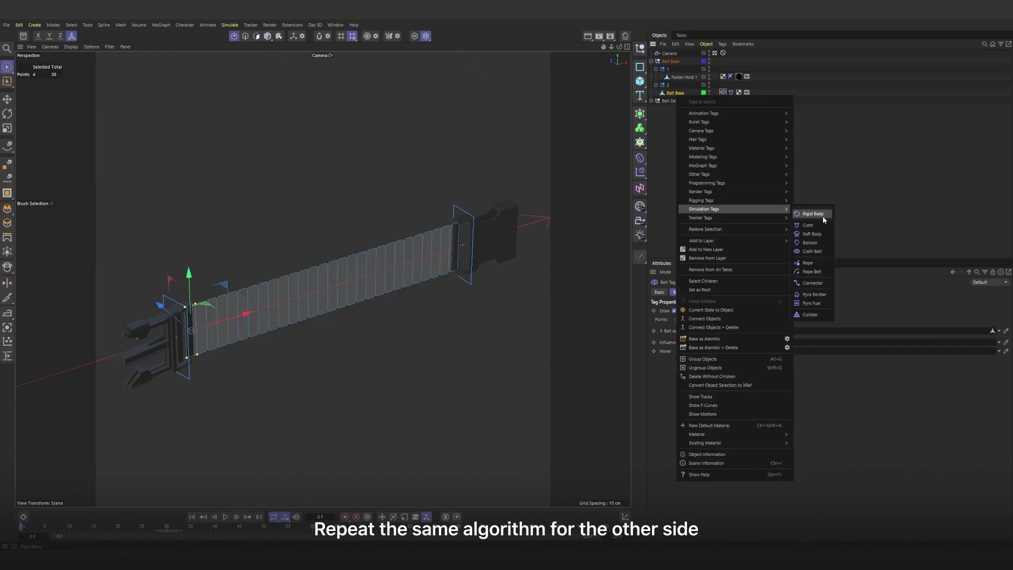
left_click(819, 252)
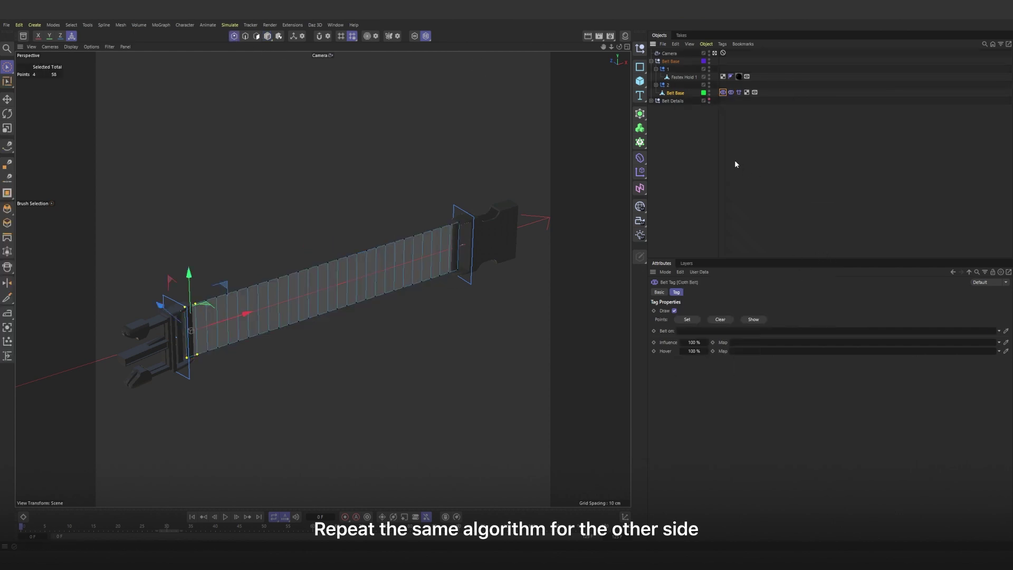
left_click_drag(682, 77, 679, 94, "ctrl")
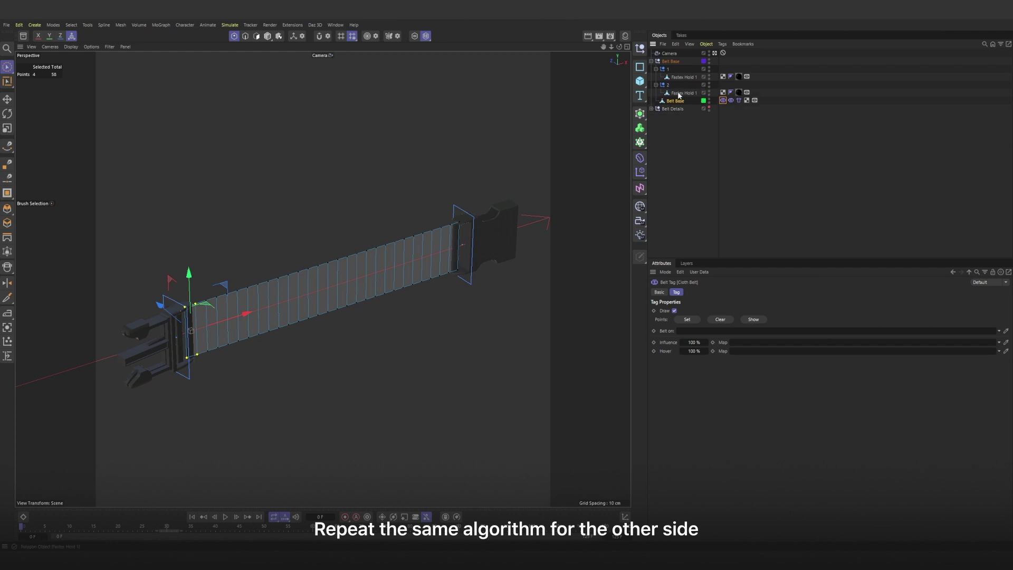
left_click_drag(706, 336, 707, 336)
left_click_drag(458, 278, 460, 220)
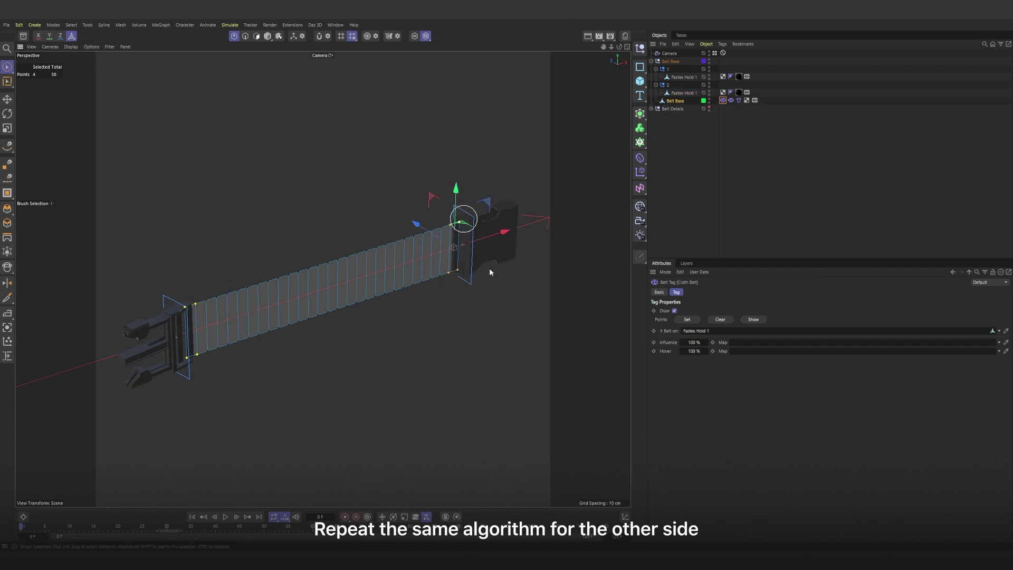
left_click(686, 321)
left_click(268, 36)
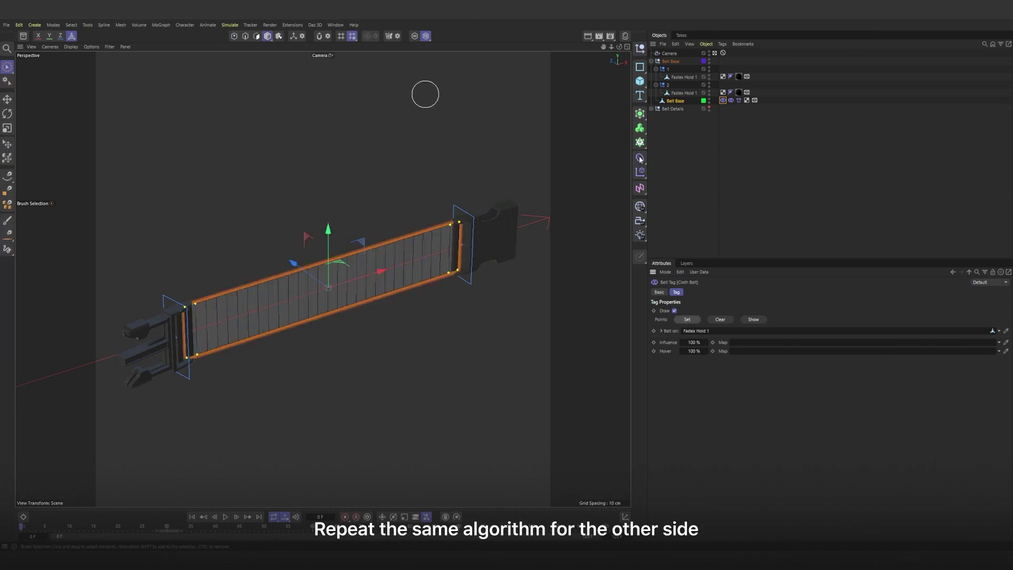
left_click(689, 155)
left_click(226, 517)
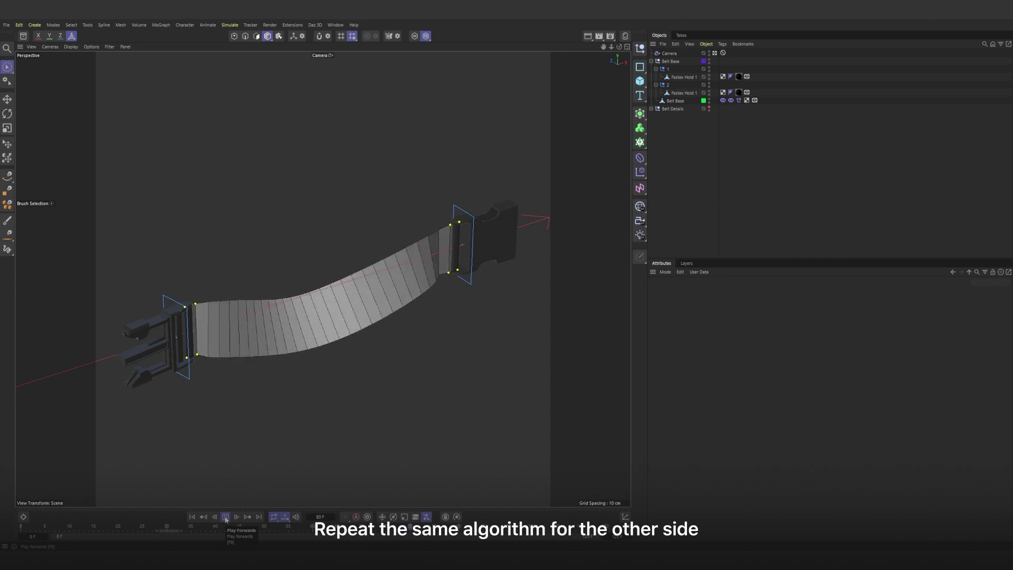
left_click(193, 517)
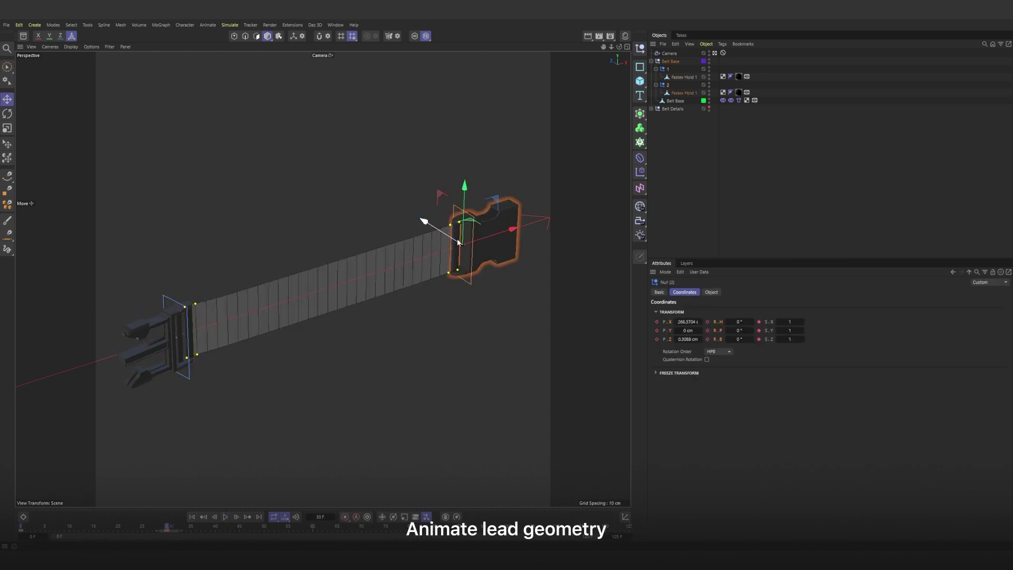
key("r")
left_click_drag(457, 237, 422, 228)
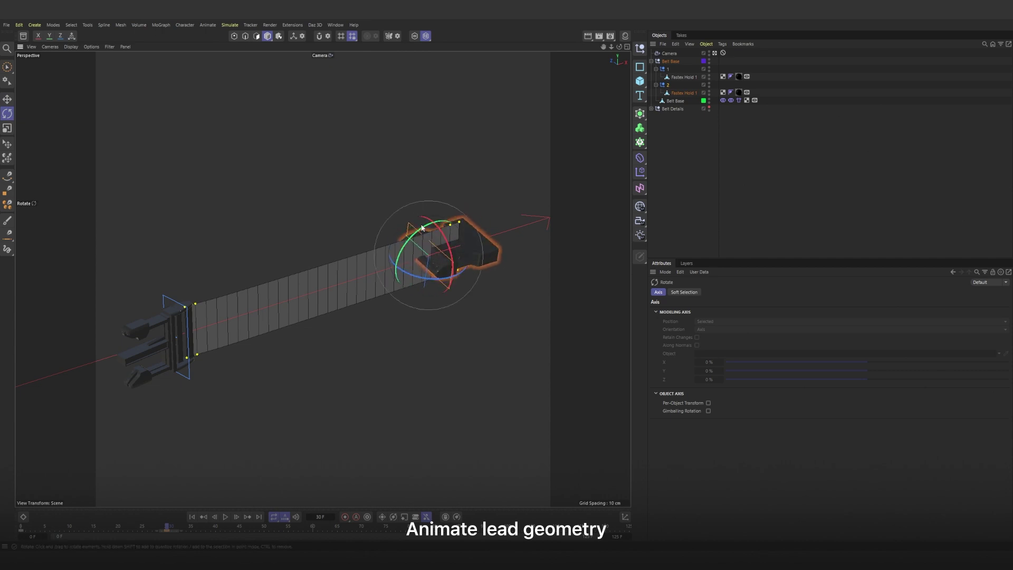
left_click(197, 313)
left_click_drag(198, 310, 236, 276)
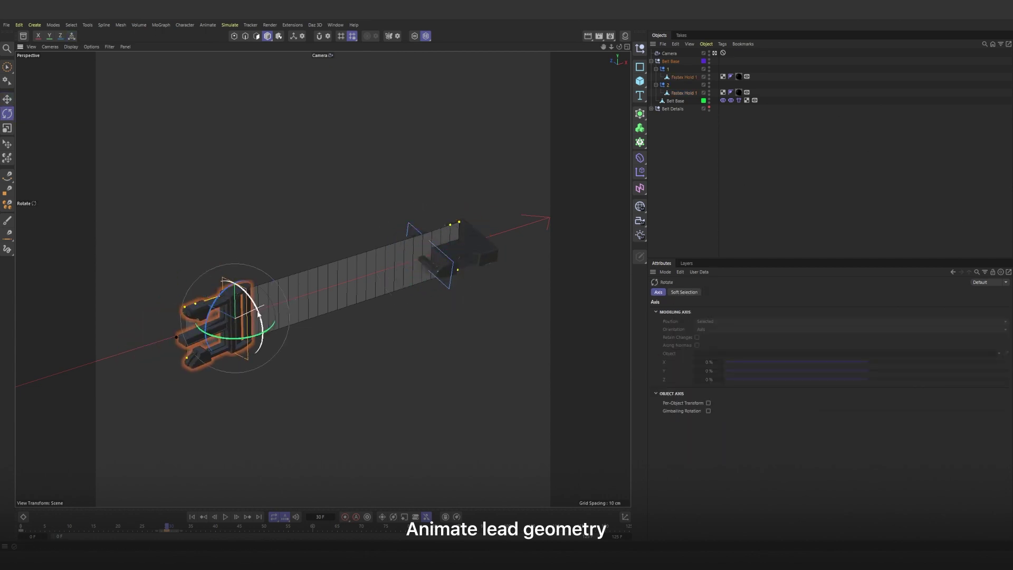
left_click(191, 516)
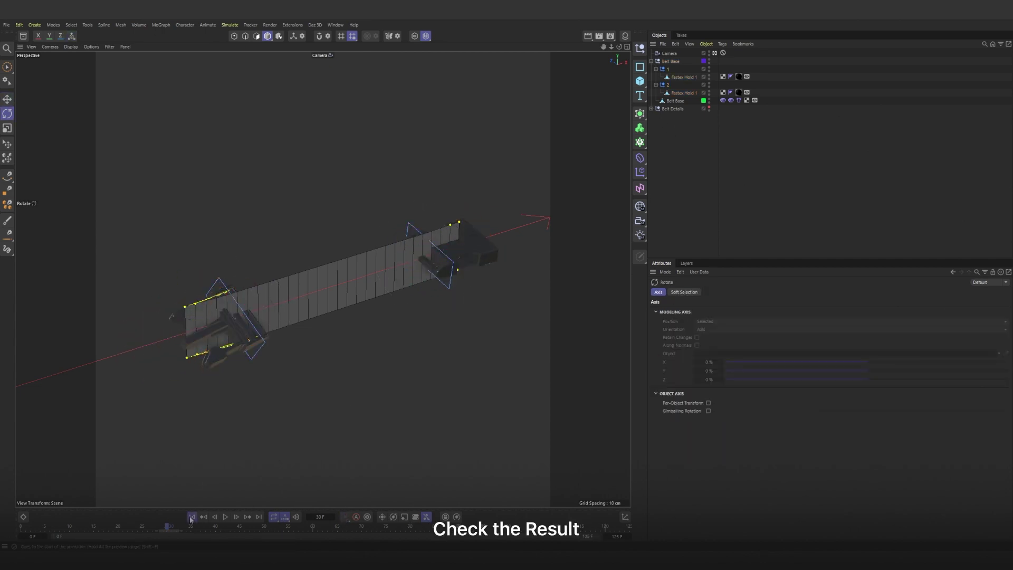
left_click(225, 516)
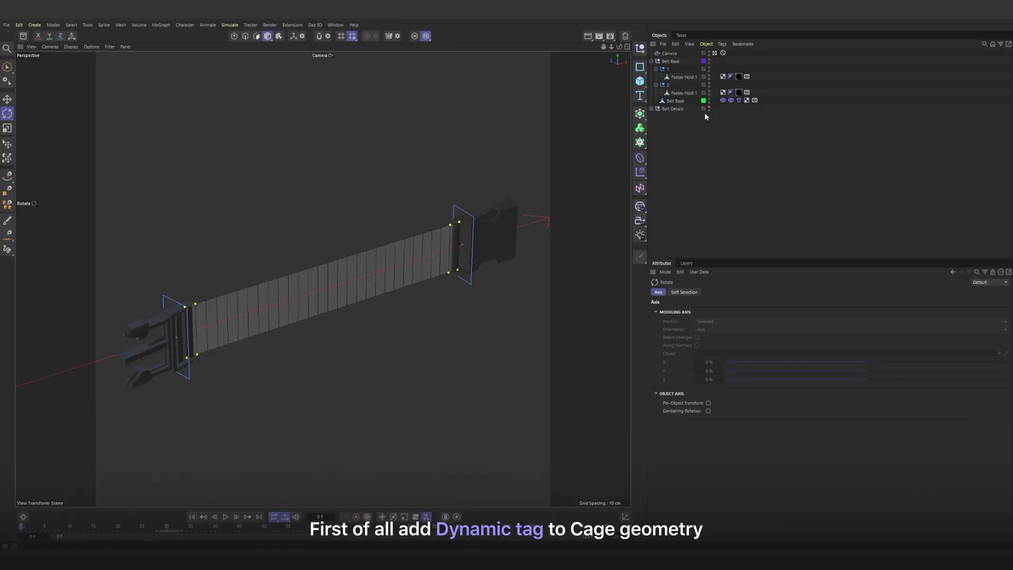
Unhide the handle and bag parts and select Handle Cage inside Holder Group.
left_click(708, 105)
left_click(651, 69)
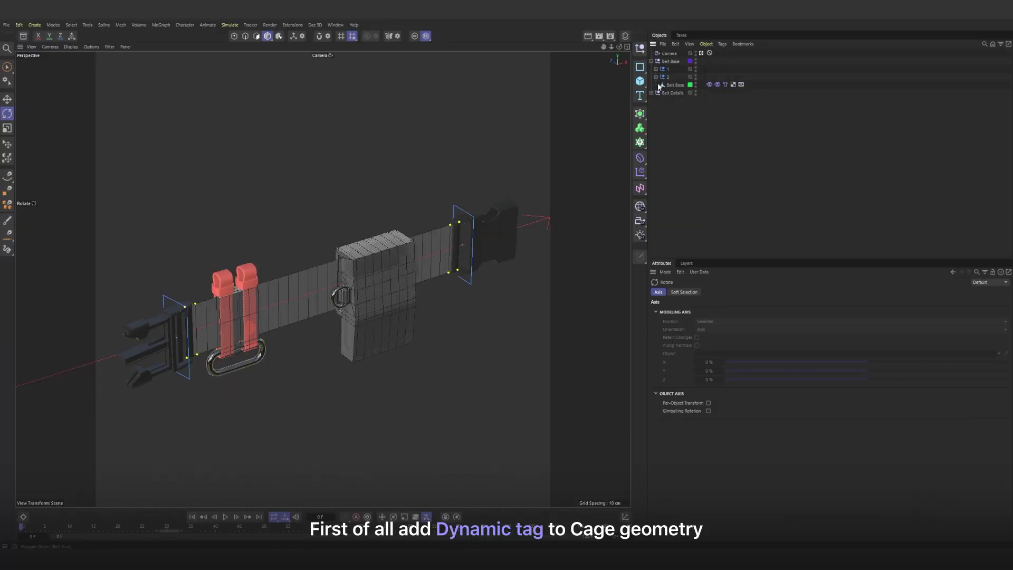
left_click(655, 100)
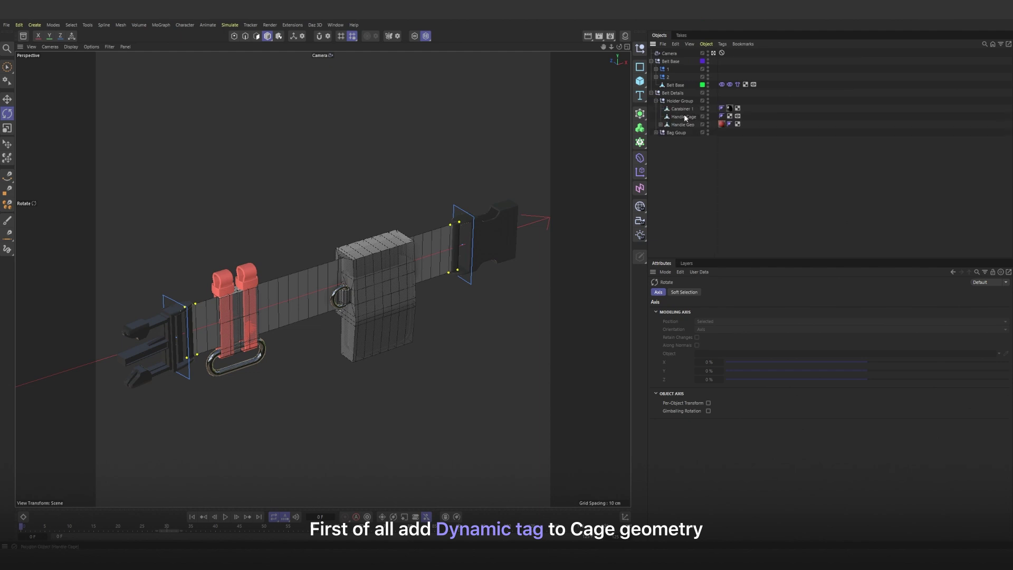
left_click(683, 117)
key("e")
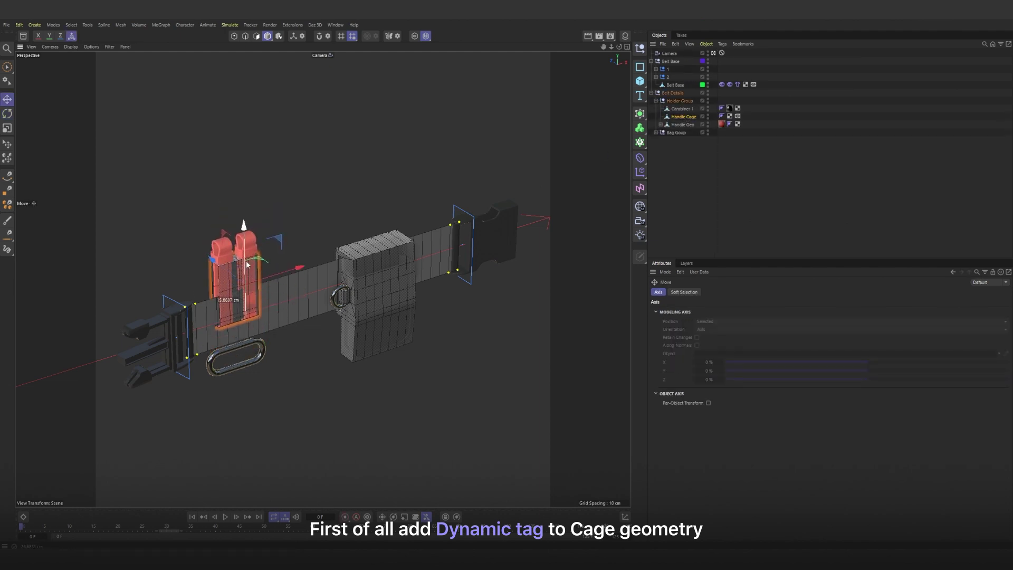
left_click(709, 124)
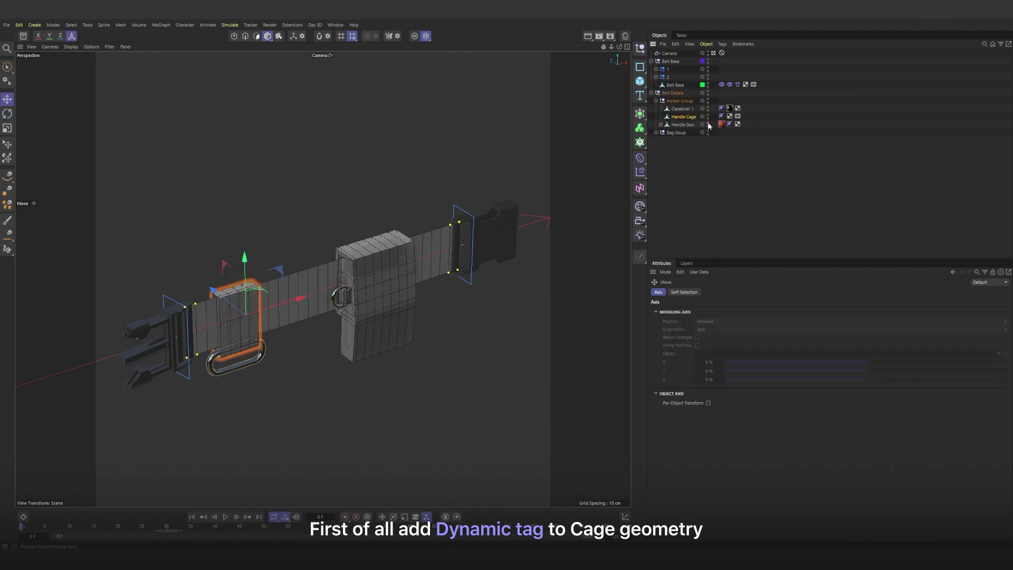
left_click(709, 124)
left_click(708, 124)
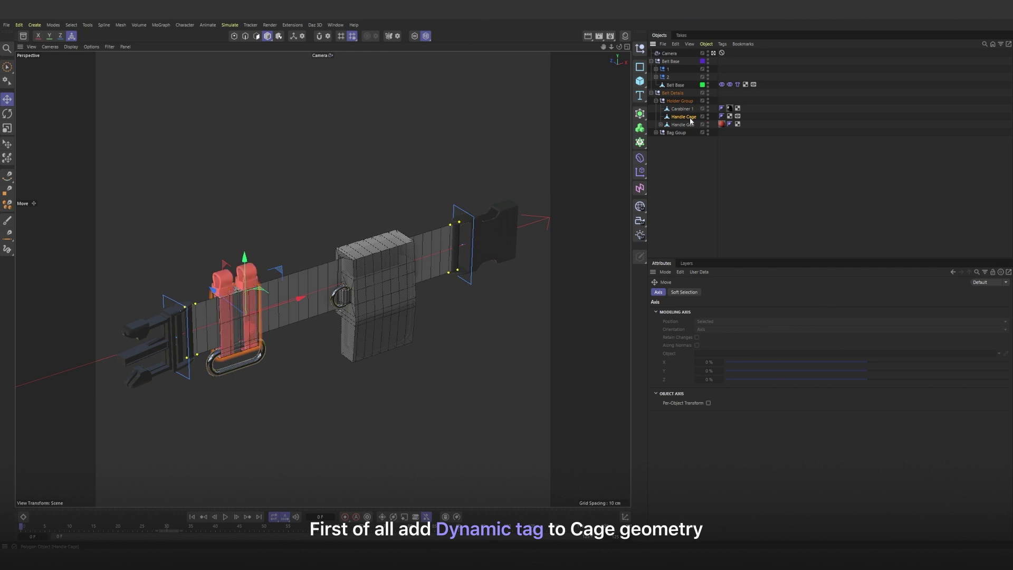
left_click(689, 116)
Make Handle Cage a Rigid Body with Triangle Mesh shape colliding on both sides.
right_click(691, 118)
mouse_move(717, 232)
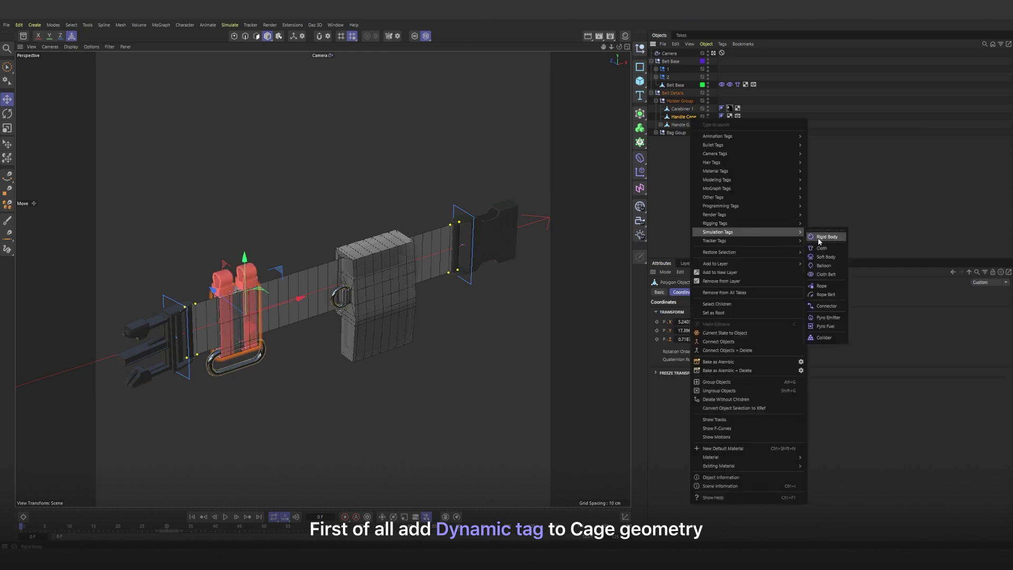
left_click(823, 237)
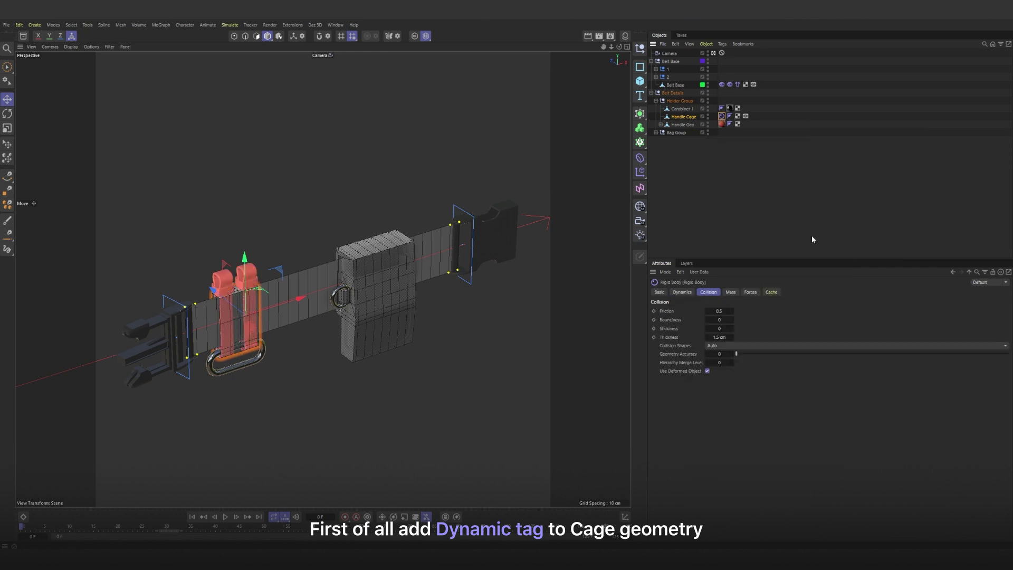
left_click(717, 347)
left_click(725, 372)
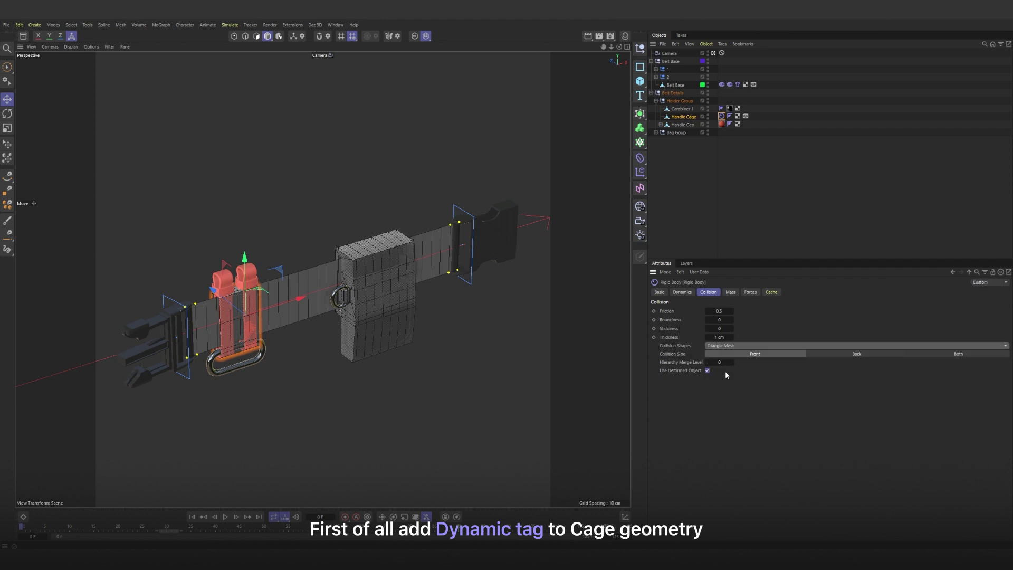
left_click(958, 354)
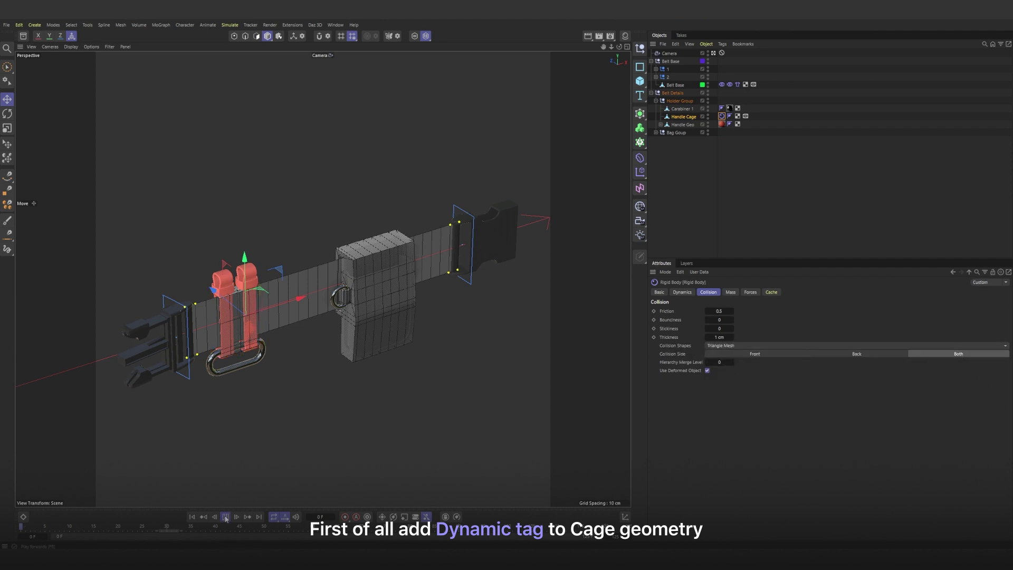
left_click(226, 517)
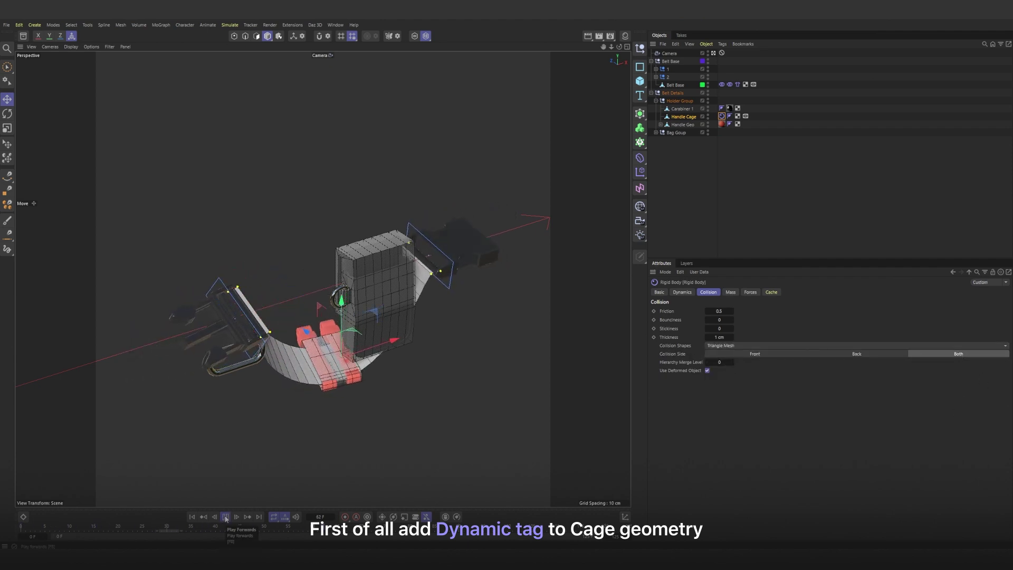
left_click(192, 517)
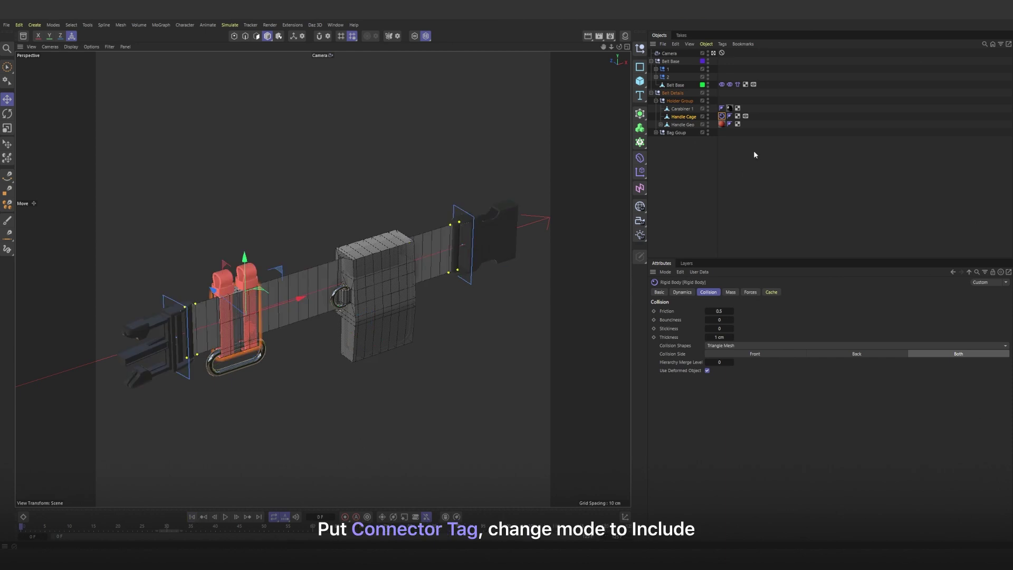
Add an Include-mode Connector tag to Handle Cage linked to the Belt Base cloth.
right_click(686, 119)
mouse_move(712, 231)
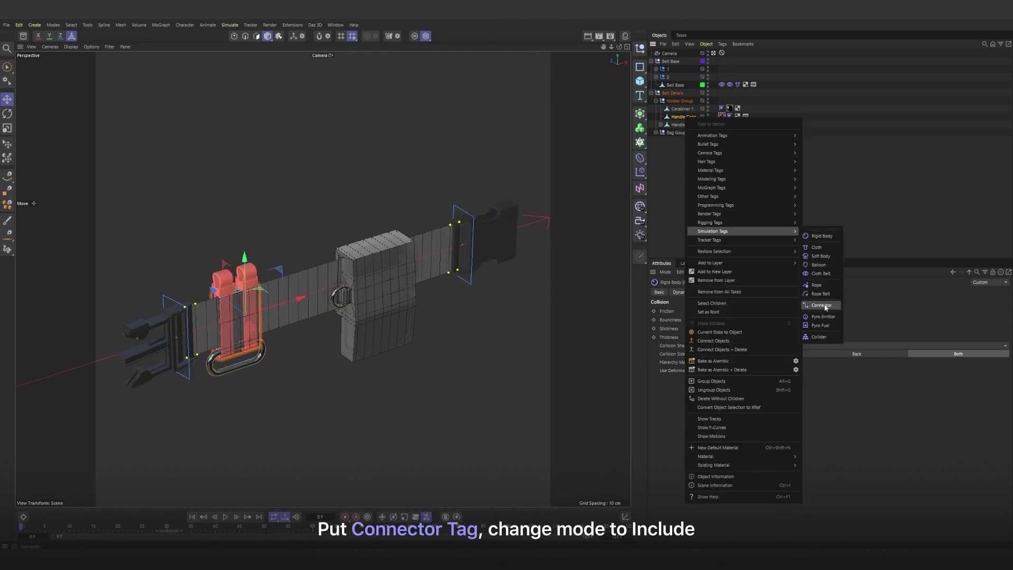
left_click(821, 305)
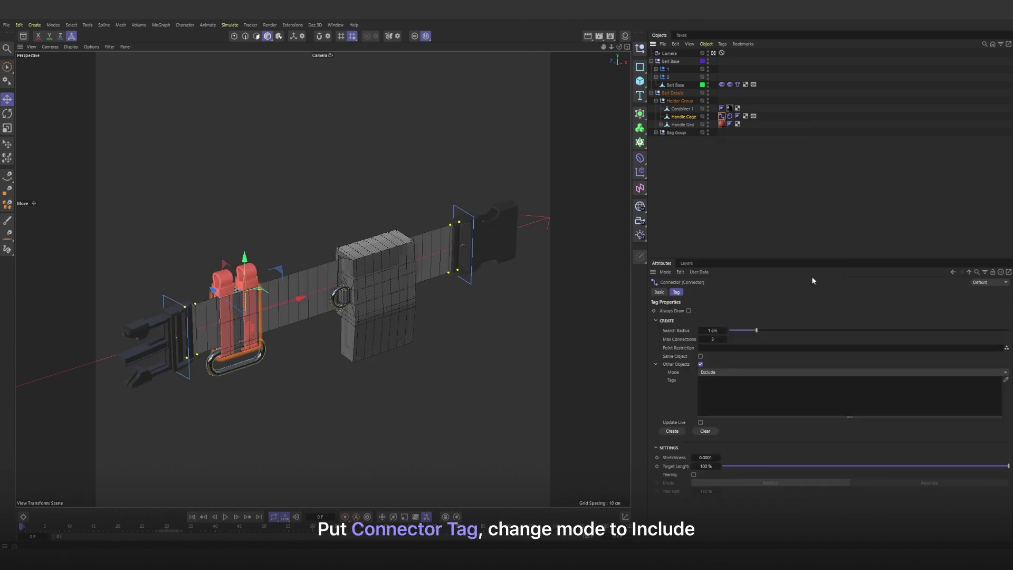
left_click(709, 371)
left_click(715, 392)
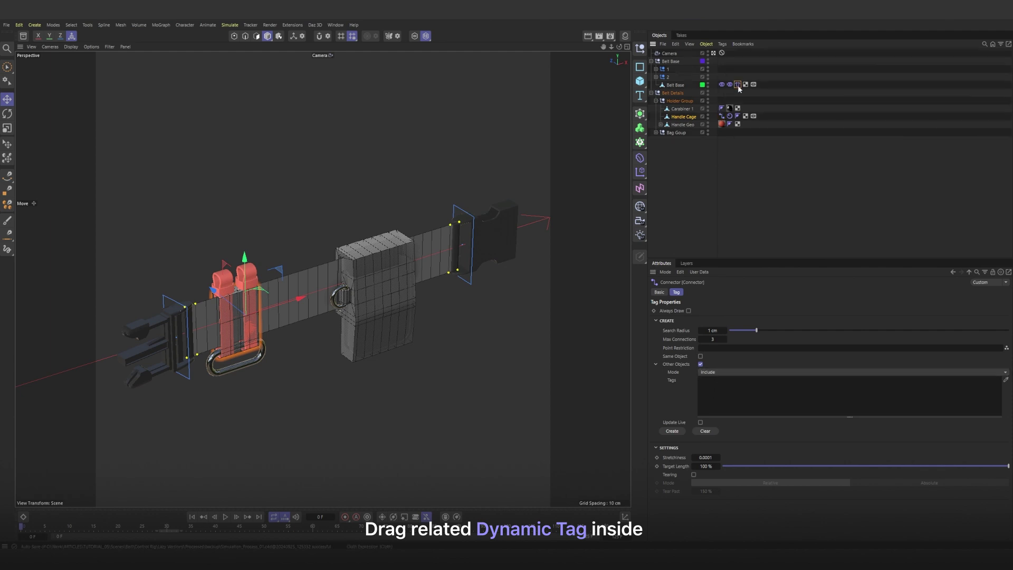
left_click_drag(738, 84, 718, 408)
type("1")
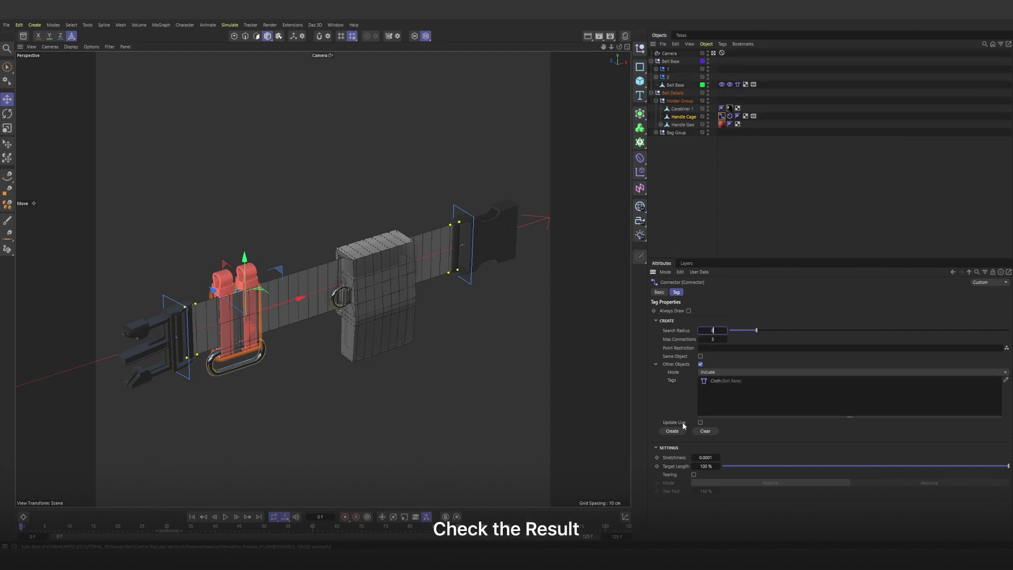
left_click(672, 431)
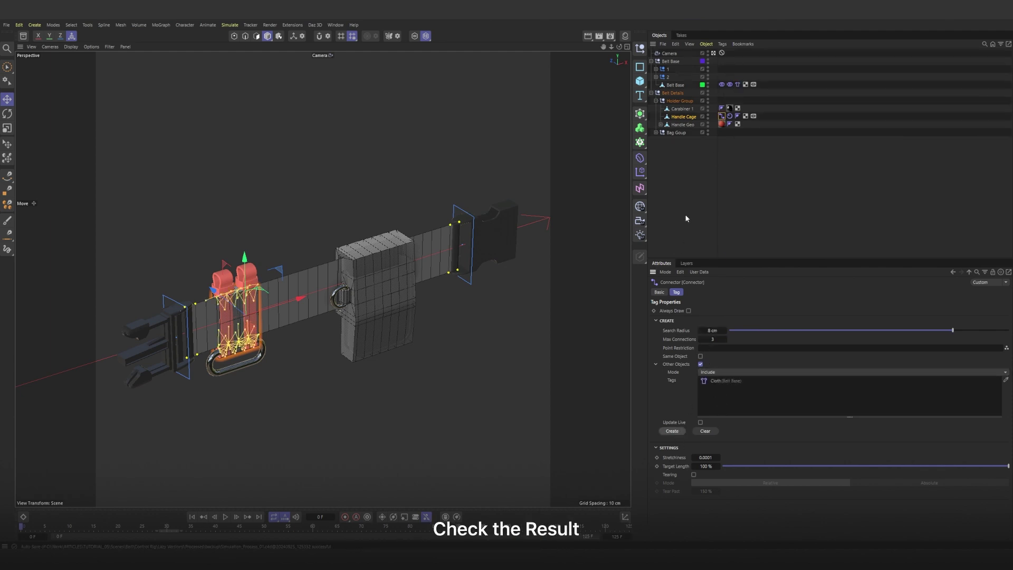
left_click(227, 517)
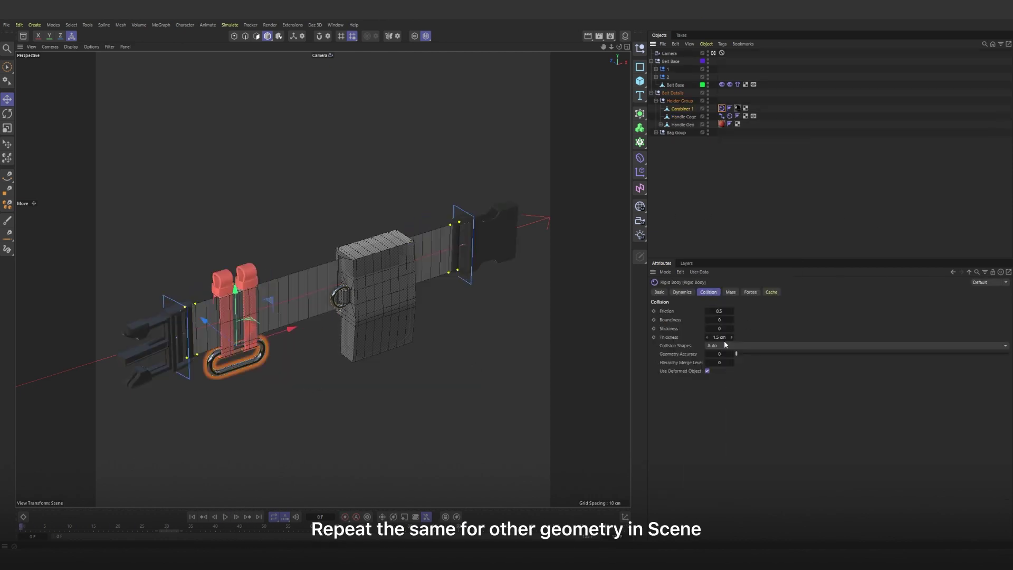
Give Bag Cage a Soft Body tag and a Connector tag.
key("shift+f")
left_click(662, 132)
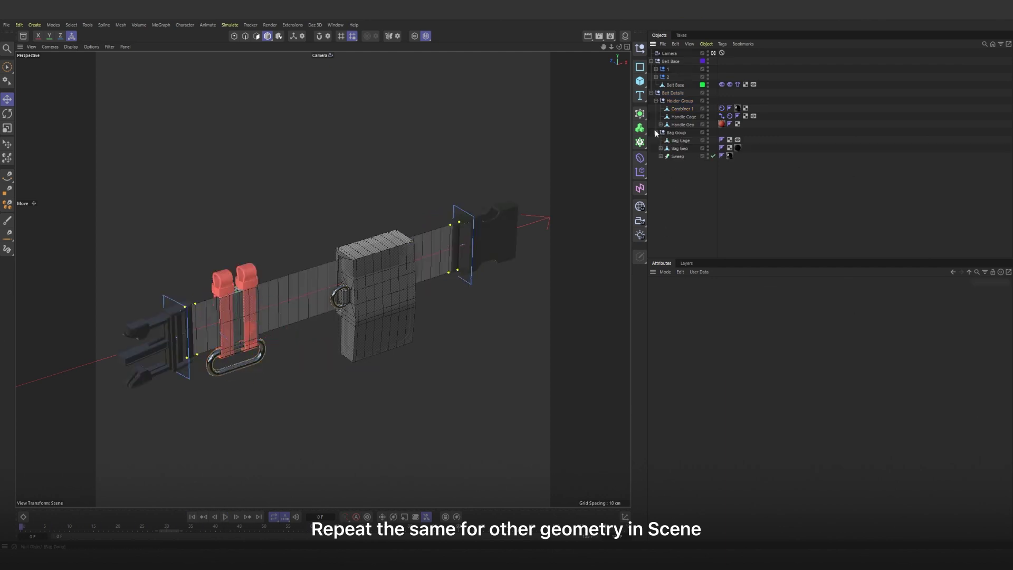
right_click(709, 141)
left_click(818, 270)
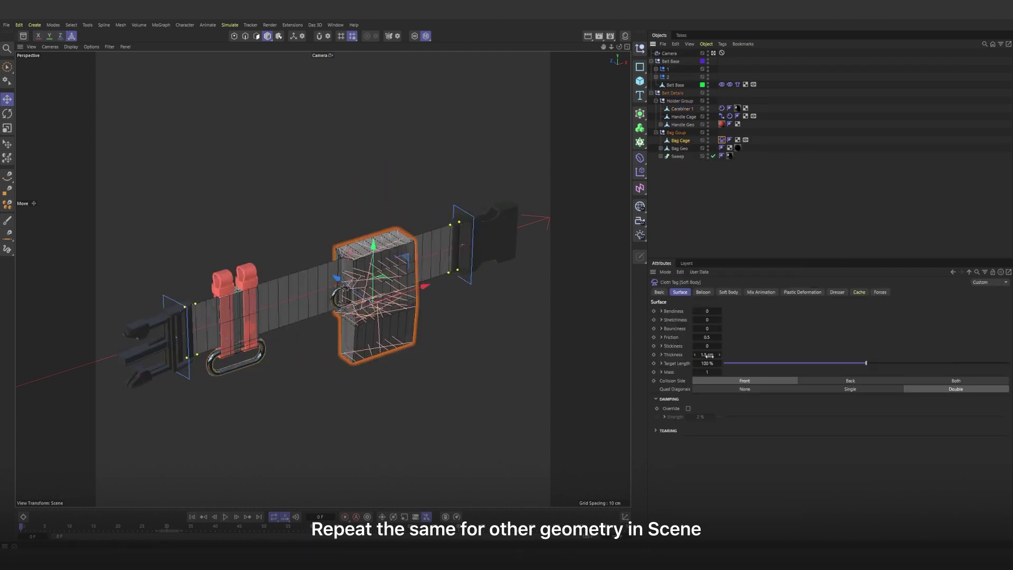
right_click(706, 141)
left_click(832, 260)
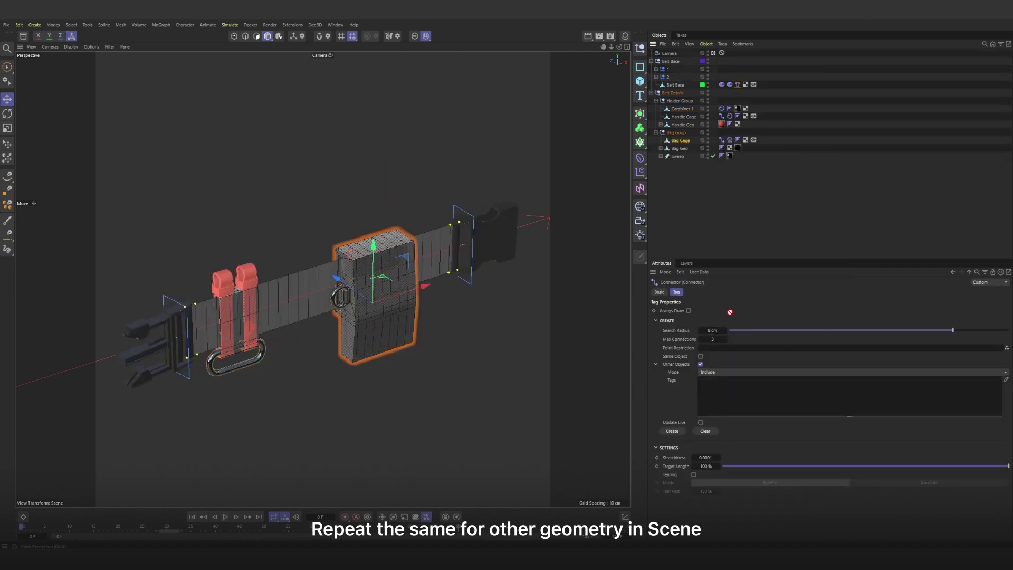
Make Sweep a Rigid Body and play the combined belt, handle and bag simulation.
left_click(678, 155)
right_click(678, 156)
left_click(808, 273)
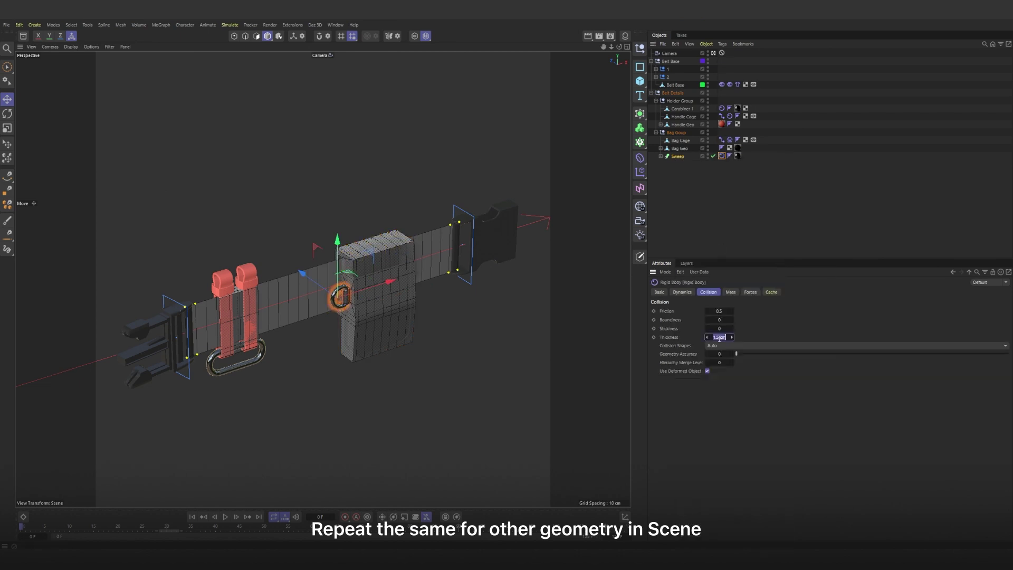
left_click(700, 211)
left_click(225, 517)
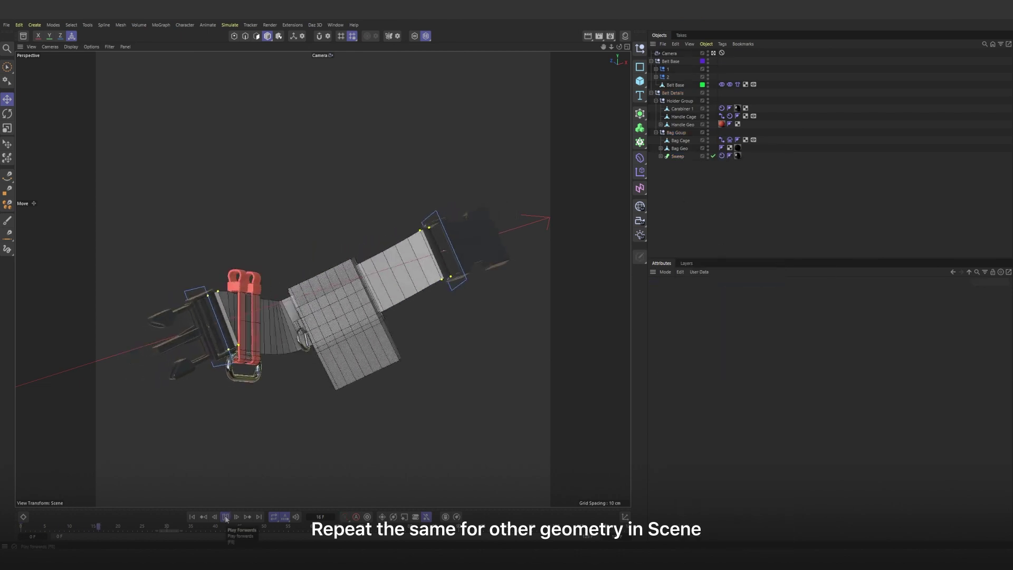